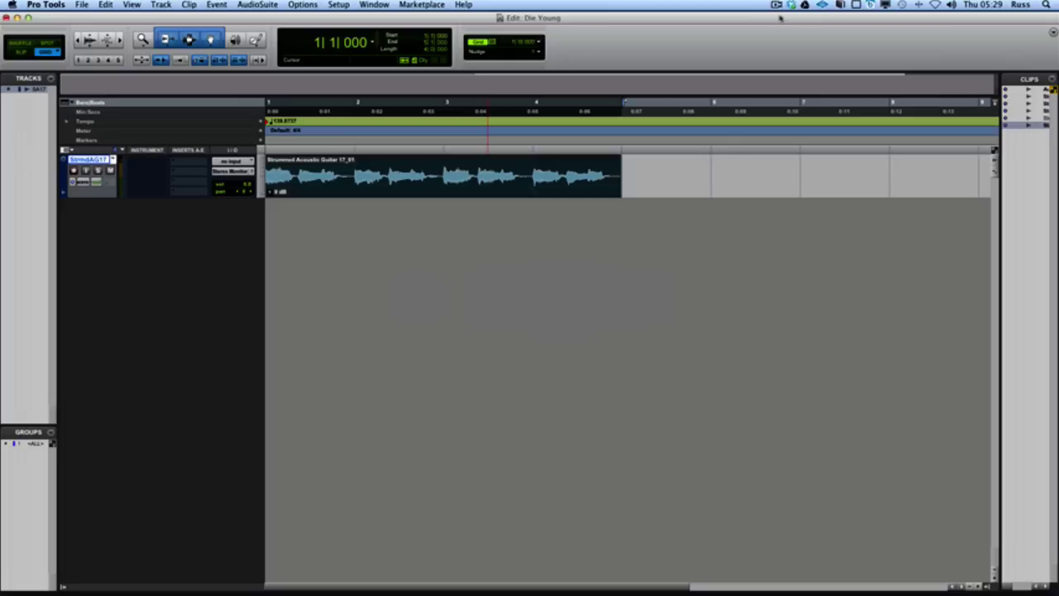
Step: Select the guitar clip and play it back to audition it
{"action": "triple_click", "coordinate": [646, 193]}
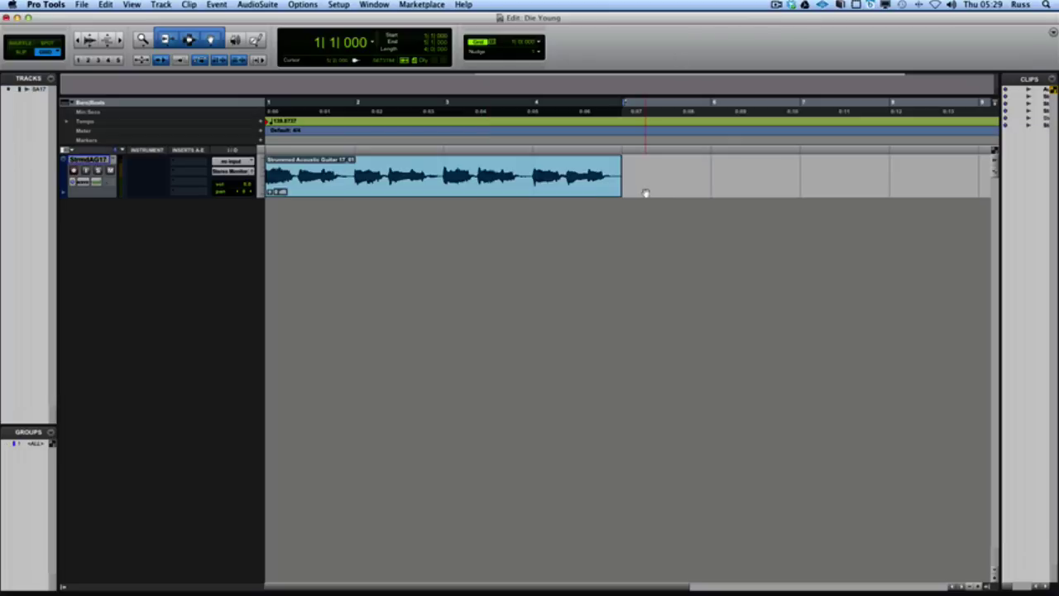
{"action": "left_click", "coordinate": [570, 188]}
{"action": "key", "text": "space"}
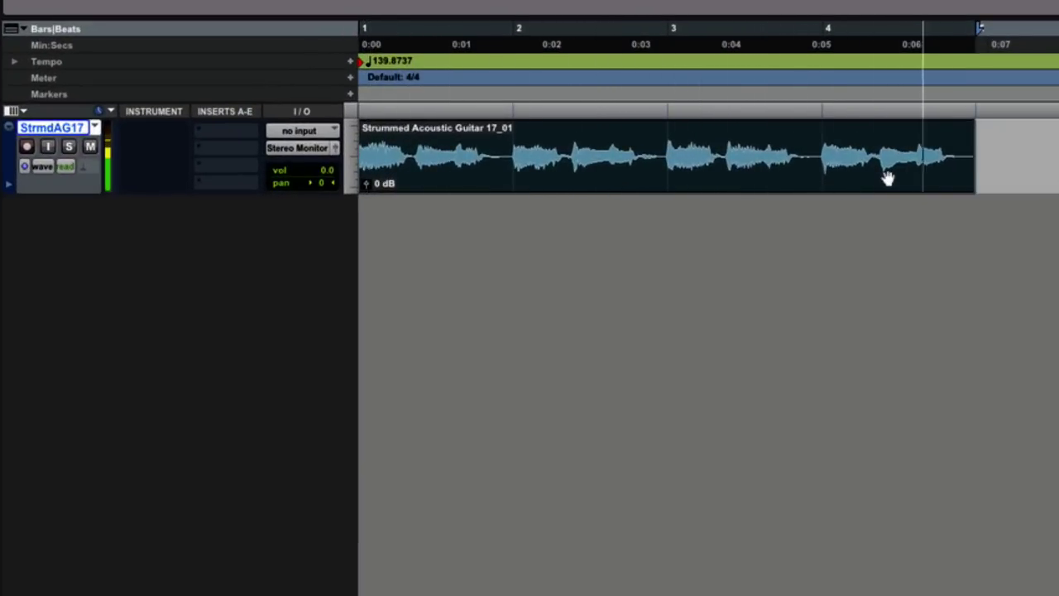
{"action": "key", "text": "space"}
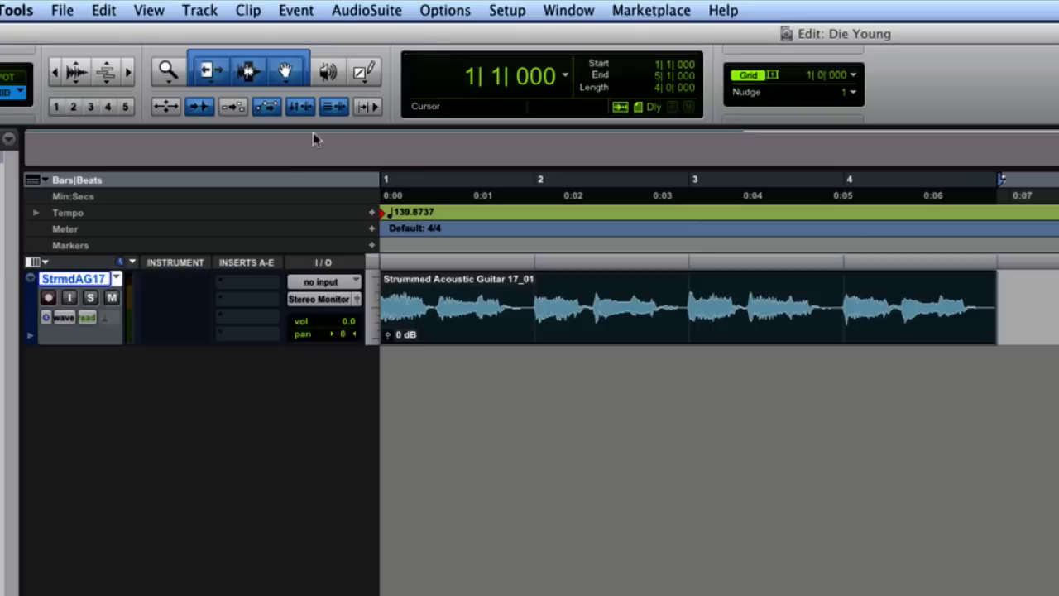
Step: Duplicate the guitar track once, creating StrmAG171
{"action": "right_click", "coordinate": [88, 286]}
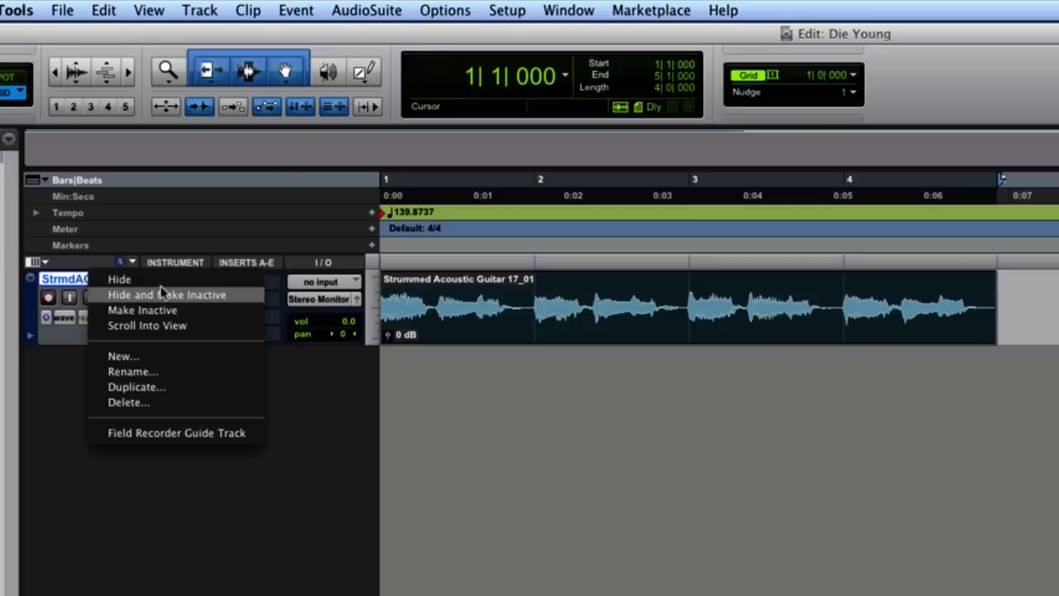
{"action": "left_click", "coordinate": [155, 391]}
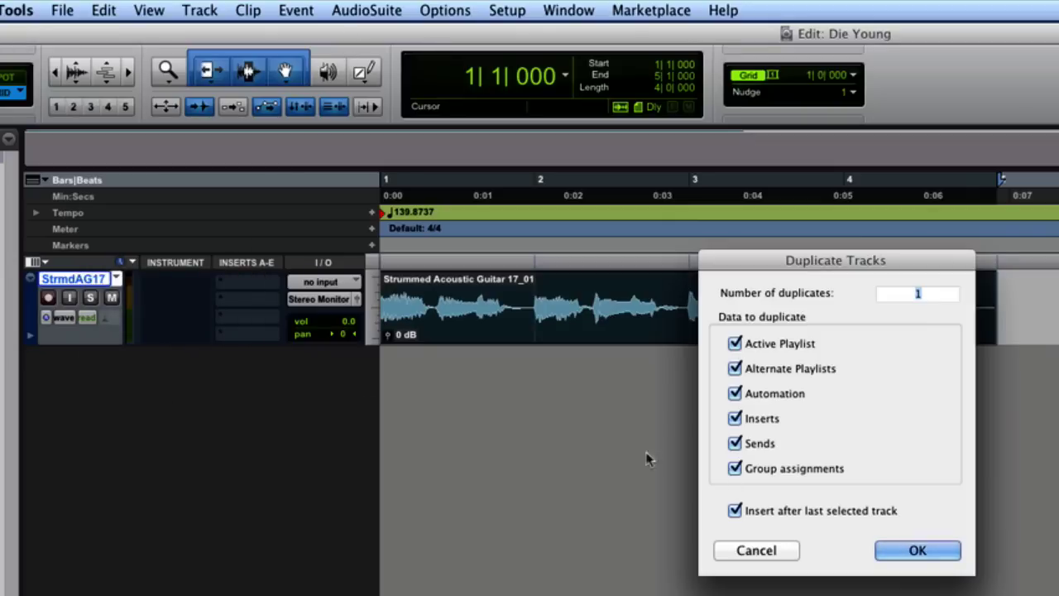
{"action": "left_click", "coordinate": [916, 550]}
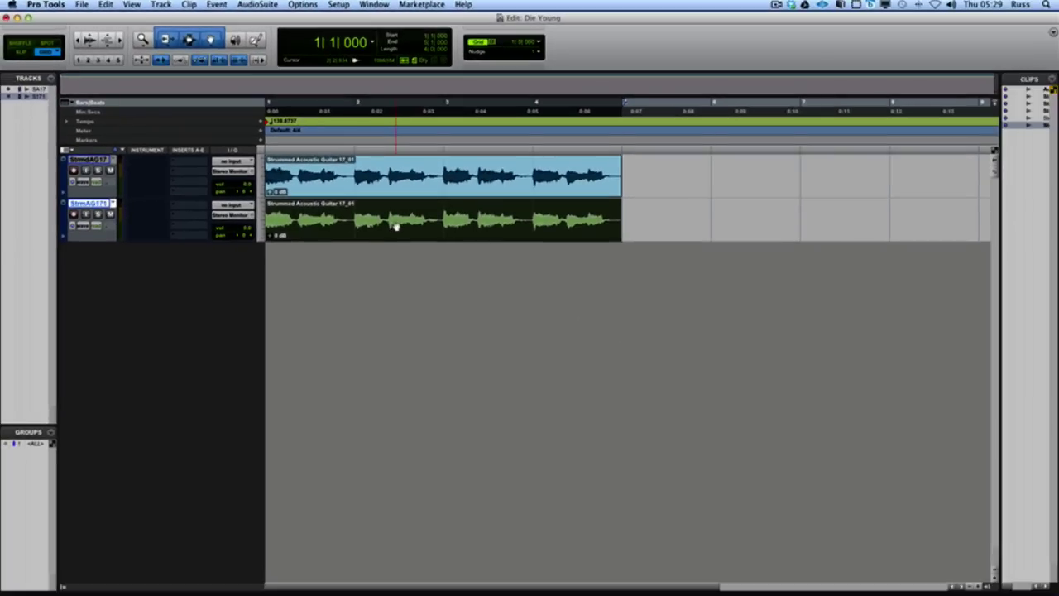
Step: Lower both guitar tracks' volume to about -9 dB and audition them
{"action": "left_click", "coordinate": [237, 232]}
{"action": "left_click_drag", "start_coordinate": [236, 238], "coordinate": [239, 206]}
{"action": "left_click", "coordinate": [246, 186]}
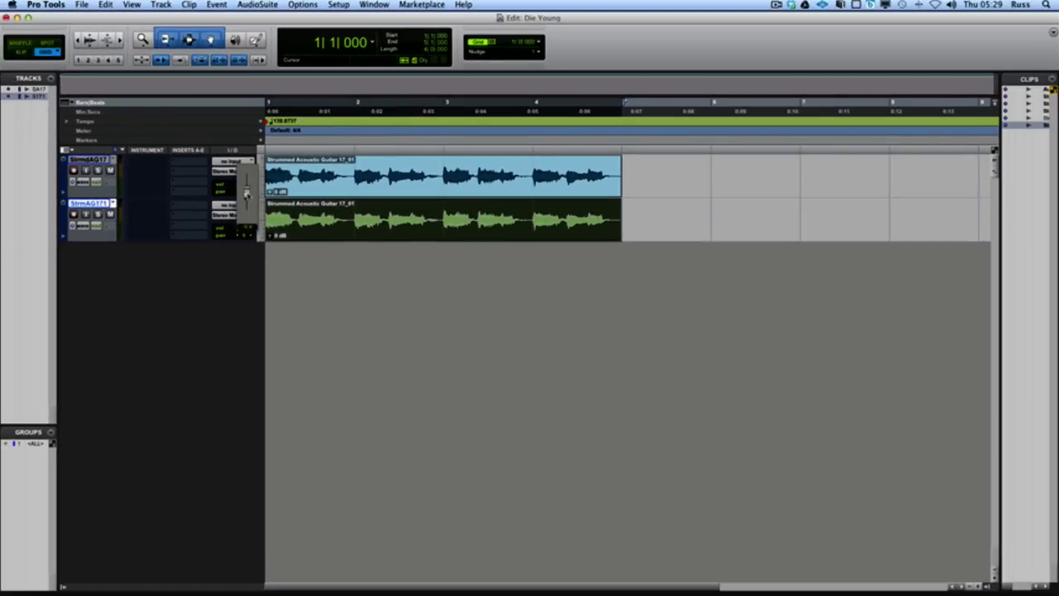
{"action": "key", "text": "space"}
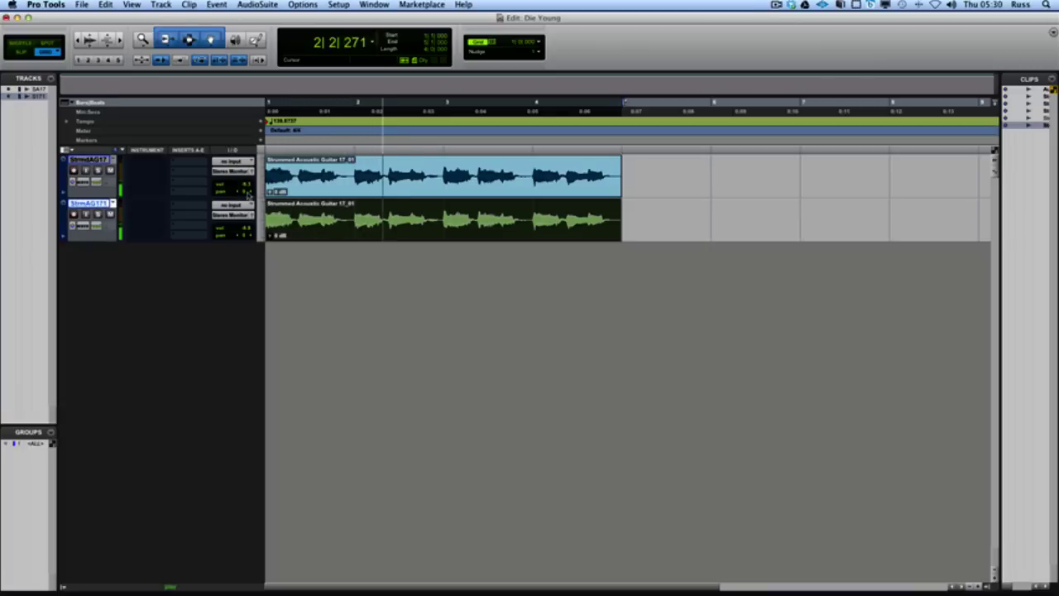
{"action": "key", "text": "space"}
Step: Pan the original track hard left and the duplicate hard right, then play them
{"action": "left_click_drag", "start_coordinate": [243, 193], "coordinate": [253, 192]}
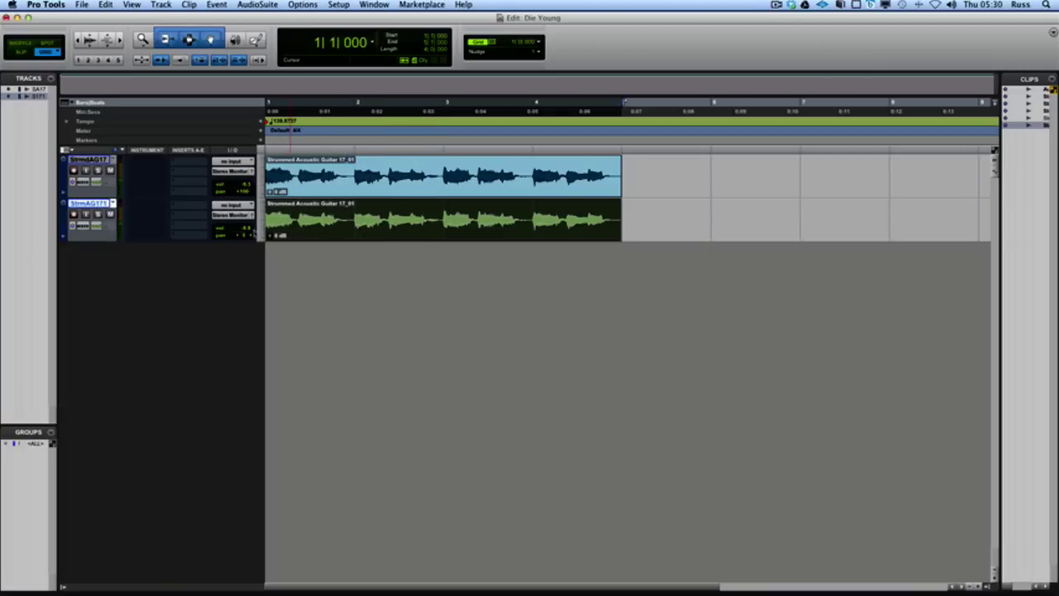
{"action": "left_click_drag", "start_coordinate": [245, 235], "coordinate": [296, 244]}
{"action": "key", "text": "space"}
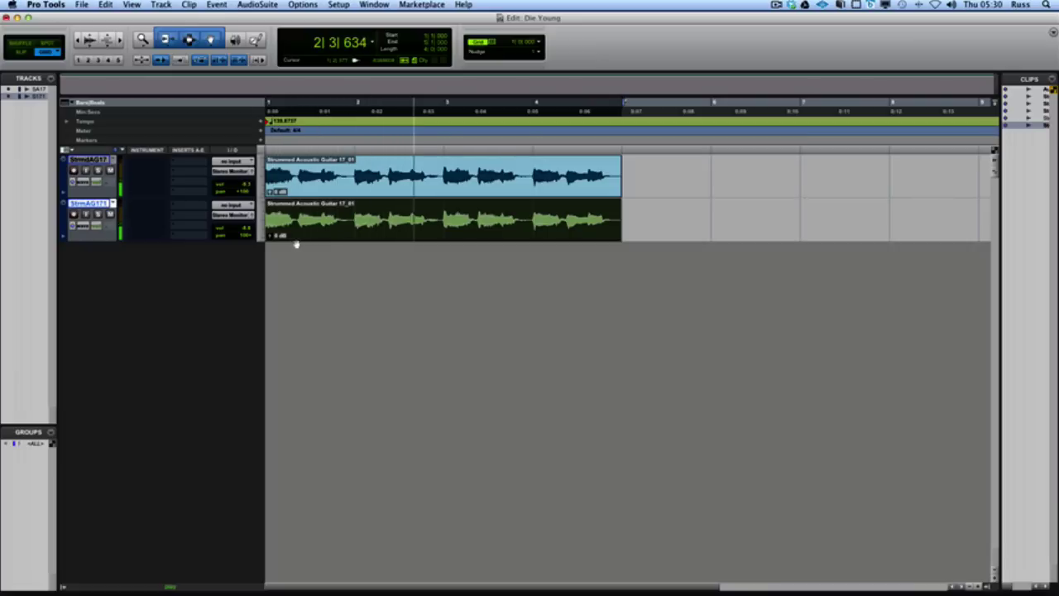
Step: Zoom in on the clip starts, switch to Slip mode, and nudge the duplicate clip later
{"action": "key", "text": "space"}
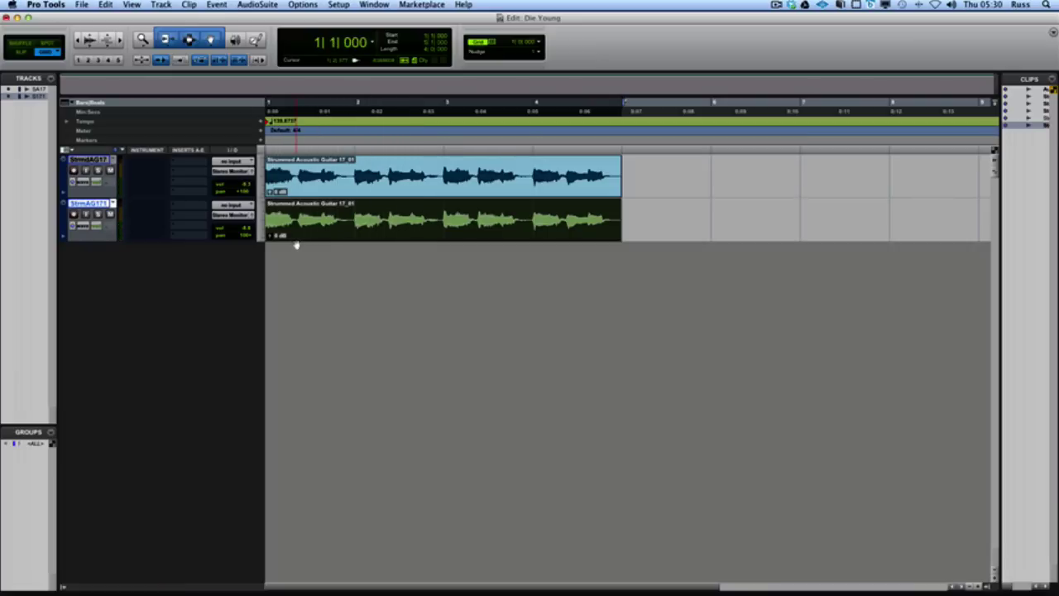
{"action": "key", "text": "super+bracketright"}
{"action": "key", "text": "super+bracketright"}
{"action": "key", "text": "super+bracketright"}
{"action": "key", "text": "super+bracketright"}
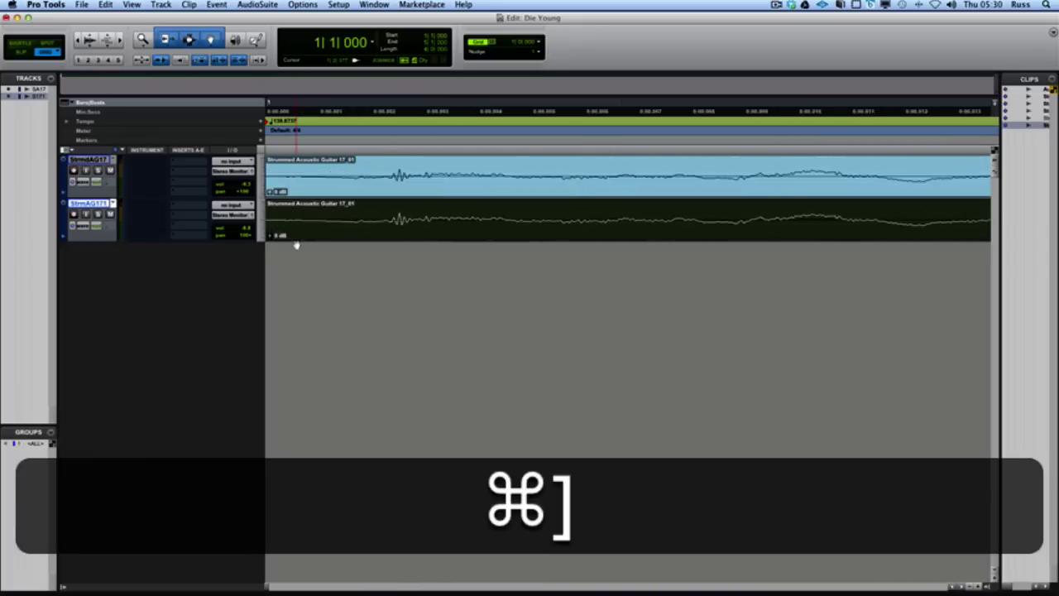
{"action": "key", "text": "super+bracketright"}
{"action": "key", "text": "super+bracketleft"}
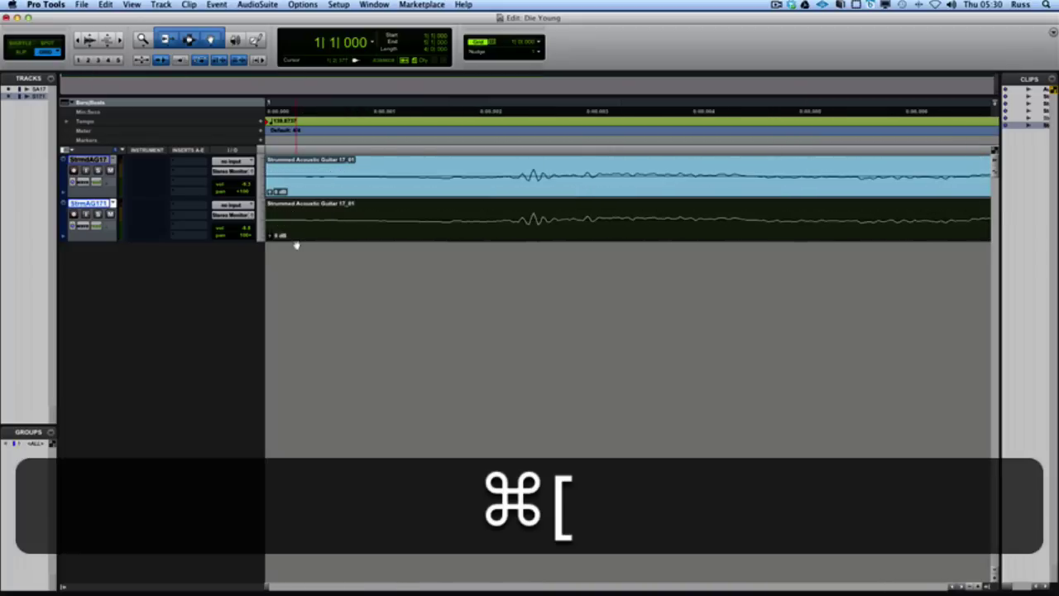
{"action": "left_click", "coordinate": [328, 233]}
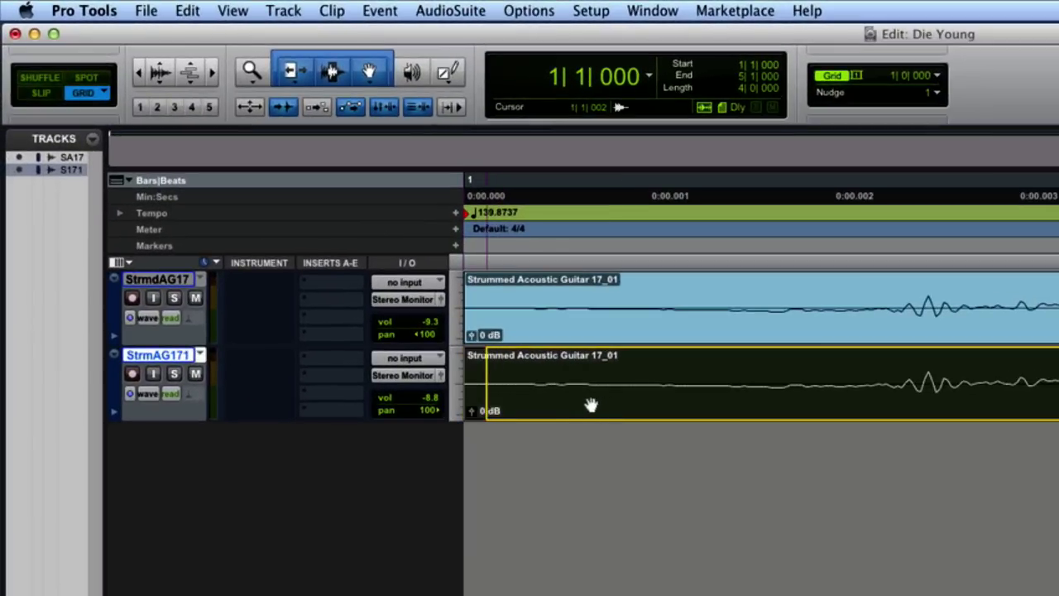
{"action": "left_click_drag", "start_coordinate": [591, 404], "coordinate": [1058, 409]}
{"action": "left_click", "coordinate": [33, 95]}
Step: Audition and fine-tune the duplicate clip's offset to start at 1|1|011, then zoom out
{"action": "key", "text": "space"}
{"action": "key", "text": "space"}
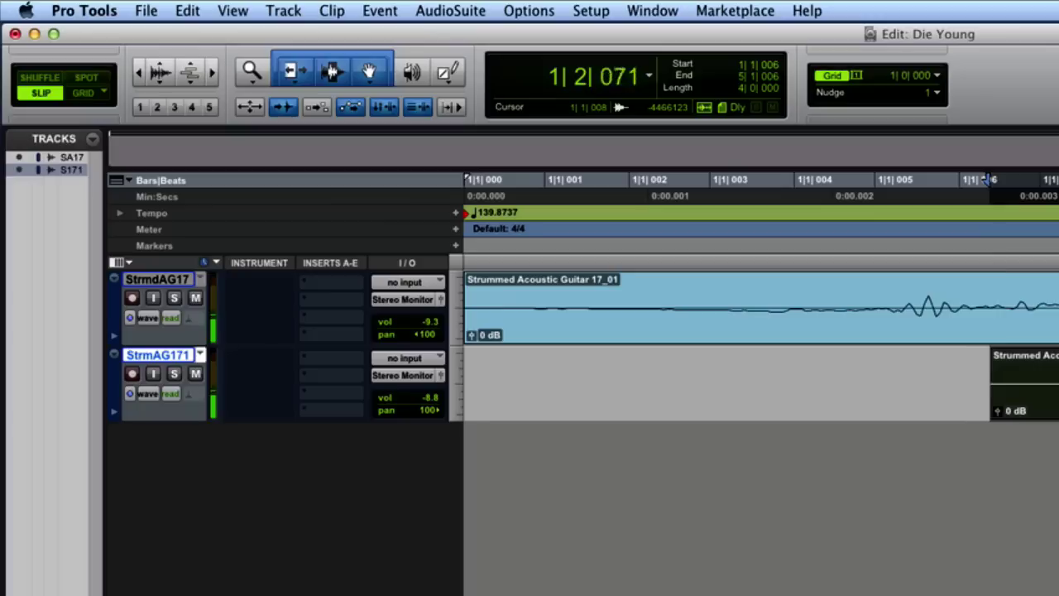
{"action": "key", "text": "space"}
{"action": "key", "text": "super+bracketleft"}
{"action": "key", "text": "super+bracketleft"}
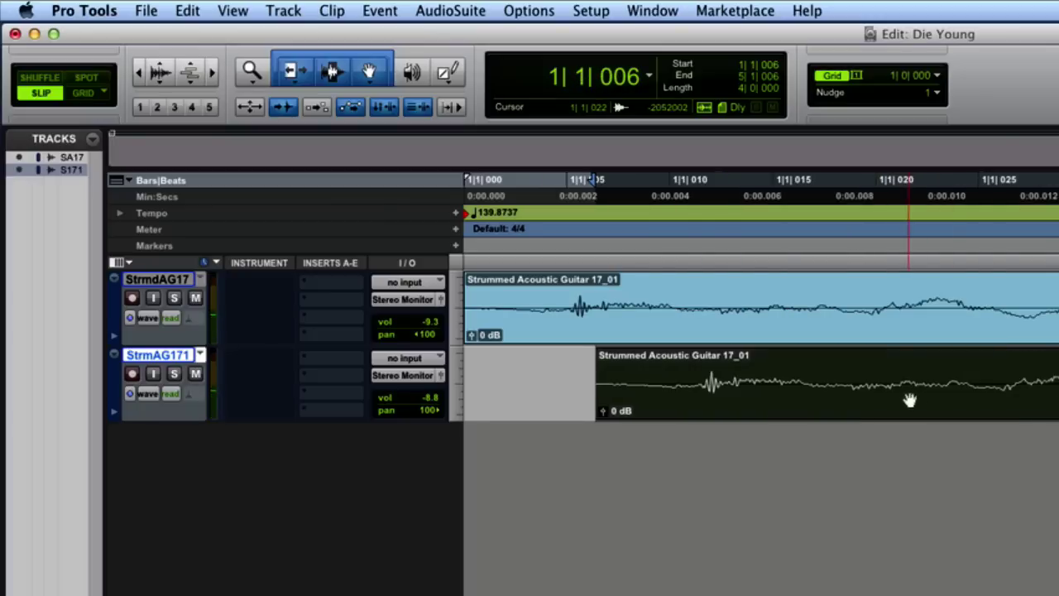
{"action": "left_click_drag", "start_coordinate": [910, 403], "coordinate": [1058, 404]}
{"action": "key", "text": "space"}
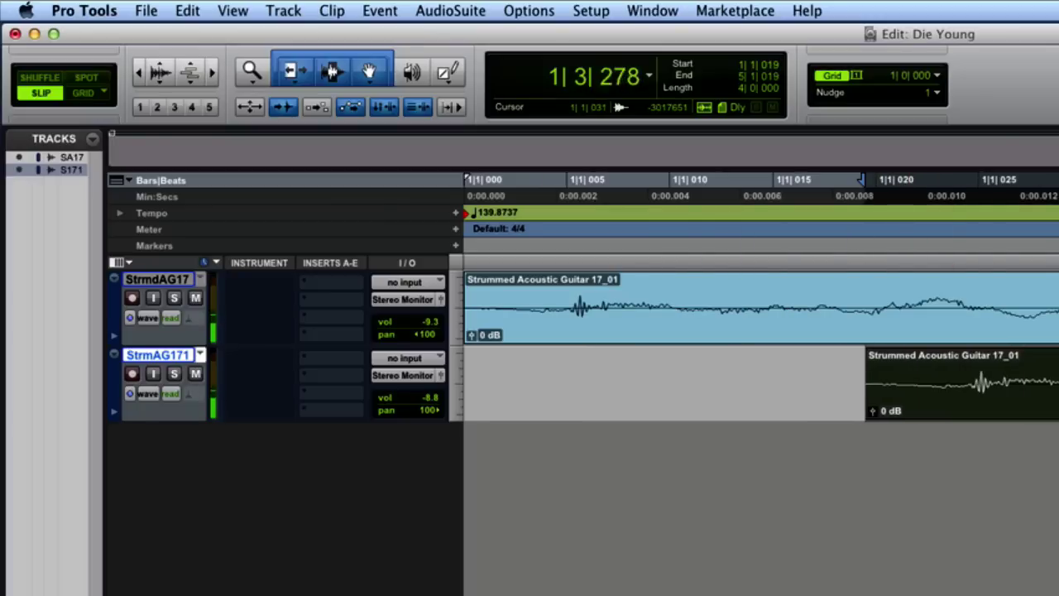
{"action": "key", "text": "space"}
{"action": "left_click_drag", "start_coordinate": [981, 403], "coordinate": [917, 407]}
{"action": "key", "text": "space"}
{"action": "key", "text": "space"}
{"action": "key", "text": "space"}
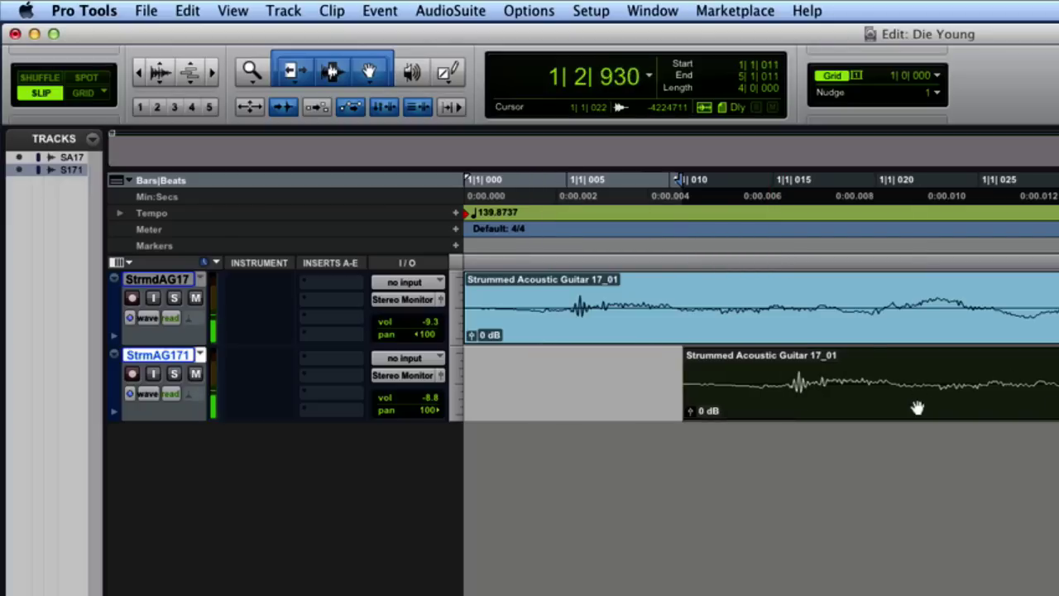
{"action": "key", "text": "space"}
{"action": "key", "text": "r"}
{"action": "key", "text": "r"}
{"action": "key", "text": "r"}
{"action": "key", "text": "r"}
{"action": "key", "text": "r"}
{"action": "key", "text": "r"}
{"action": "key", "text": "r"}
{"action": "key", "text": "r"}
{"action": "key", "text": "r"}
{"action": "key", "text": "r"}
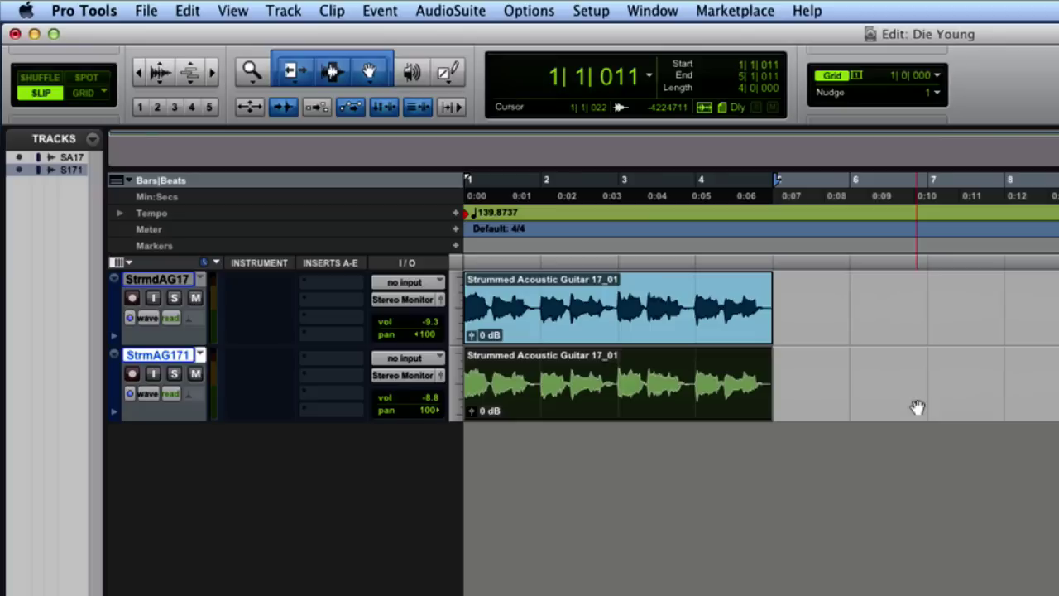
Step: Switch back to Grid mode and select the clips on both guitar tracks
{"action": "key", "text": "t"}
{"action": "key", "text": "t"}
{"action": "scroll", "coordinate": [917, 408], "scroll_direction": "right", "scroll_amount": 5}
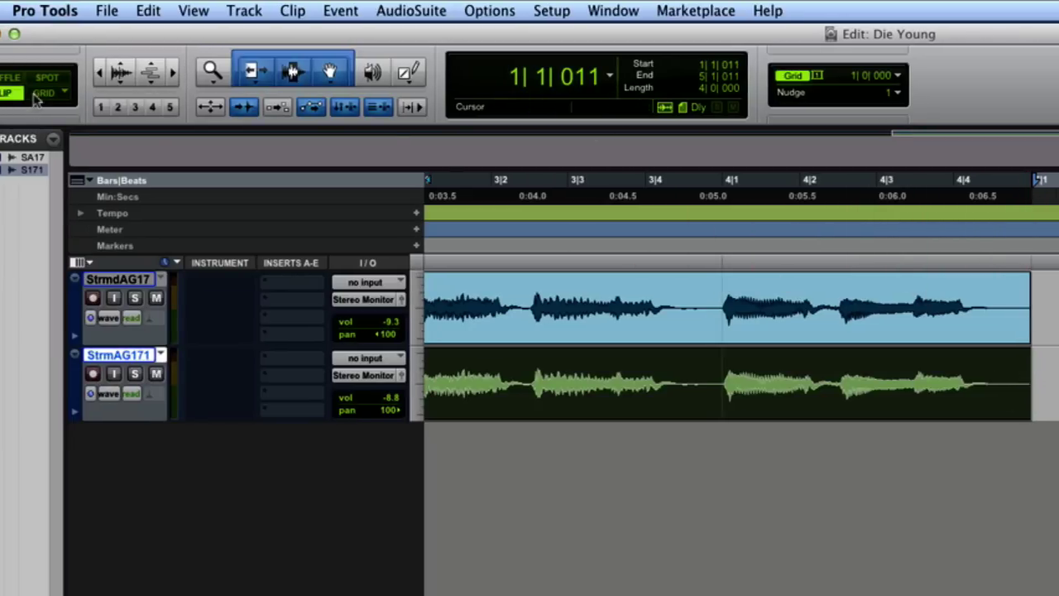
{"action": "left_click", "coordinate": [40, 94]}
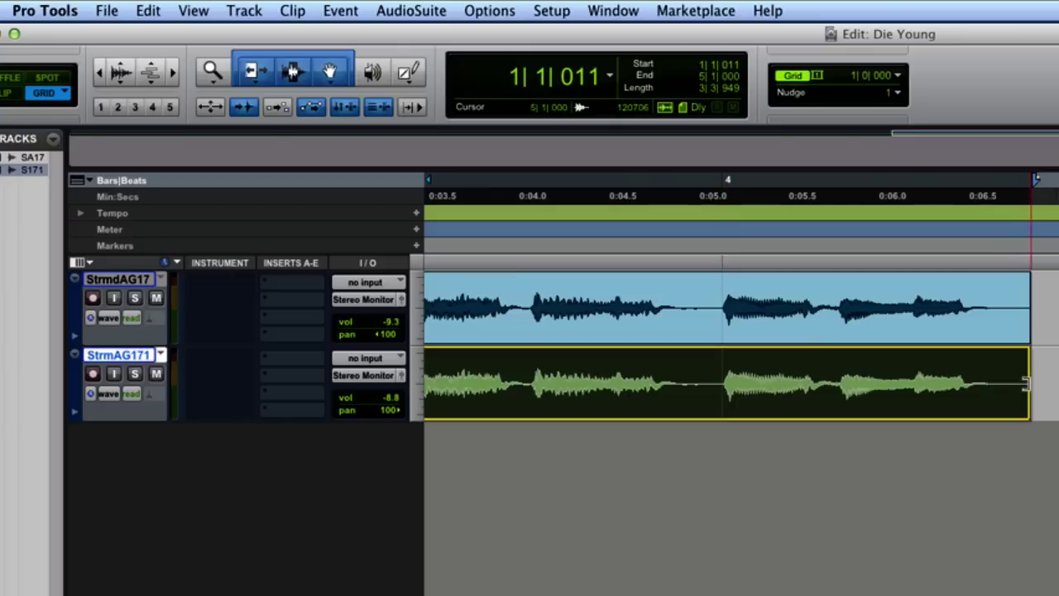
{"action": "scroll", "coordinate": [998, 398], "scroll_direction": "left", "scroll_amount": 5}
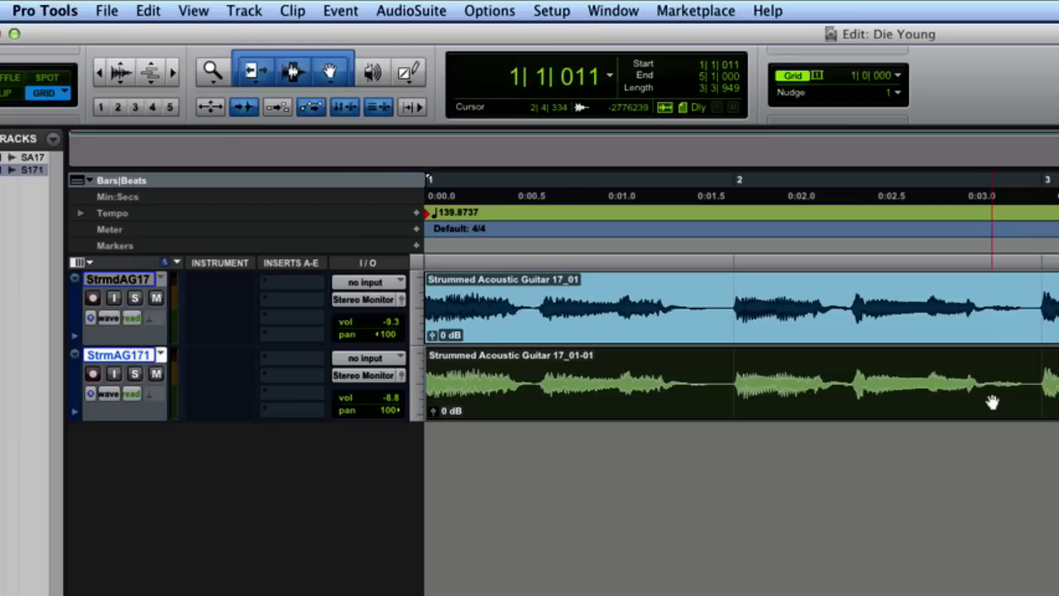
{"action": "left_click", "coordinate": [992, 336]}
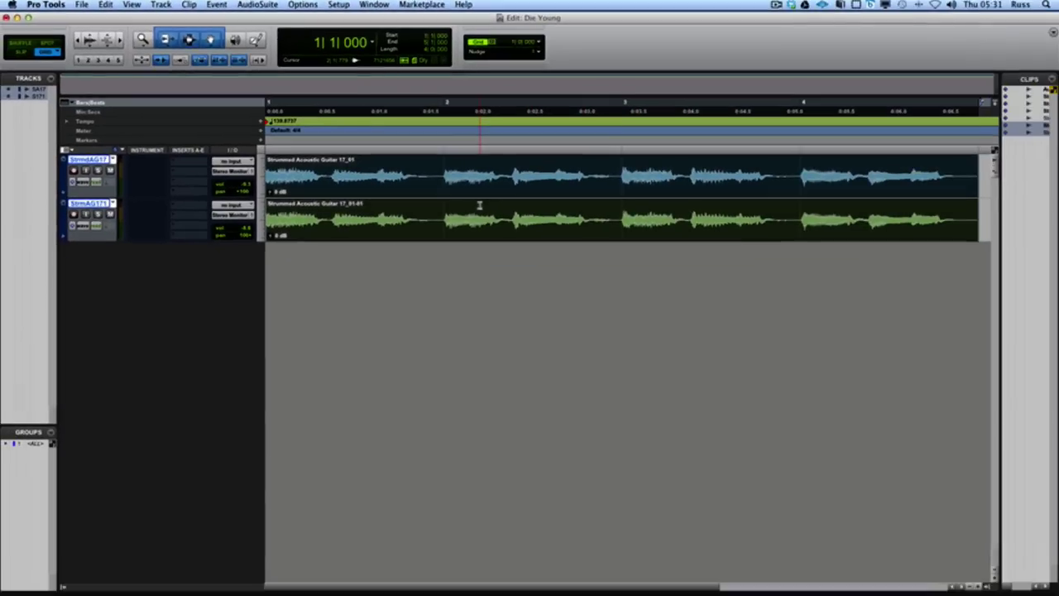
{"action": "key", "text": "super+bracketleft"}
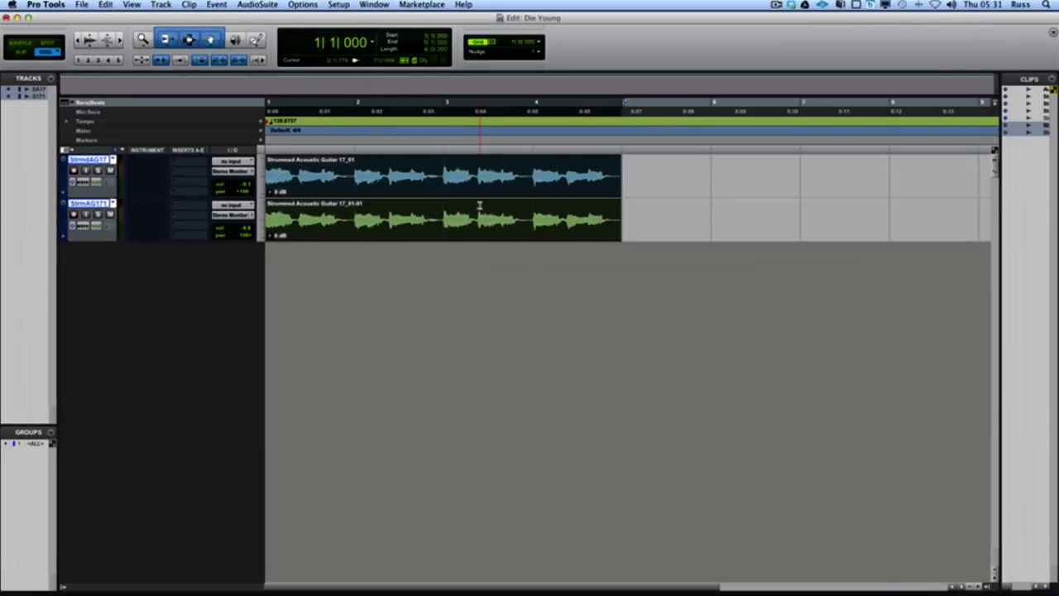
Step: Consolidate the clips into Strummed Acoustic Guitar 17_02 and 17.dup1_01, then audition them
{"action": "key", "text": "alt+shift+3"}
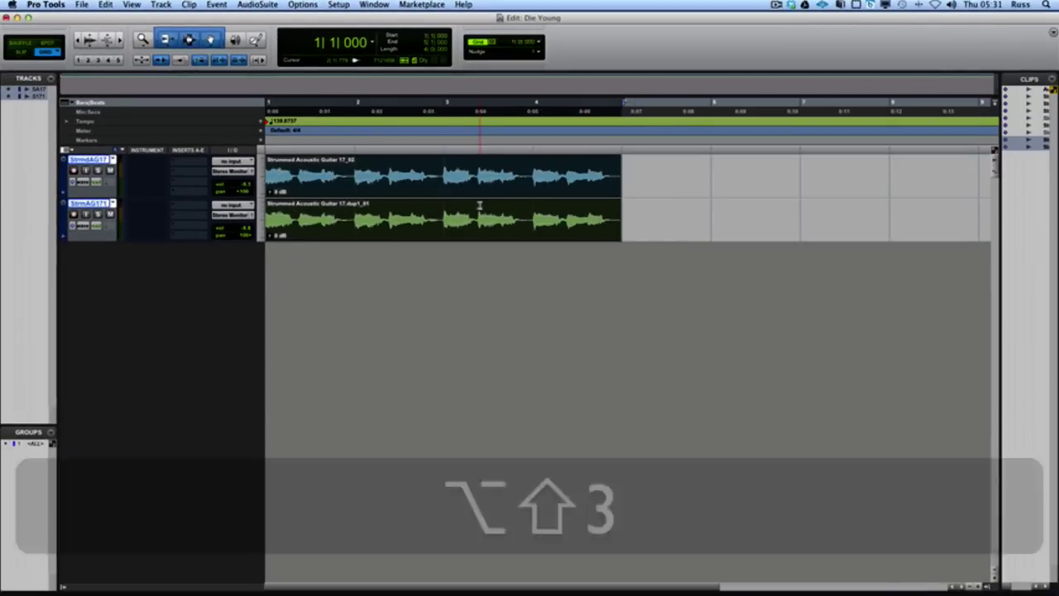
{"action": "left_click", "coordinate": [437, 213]}
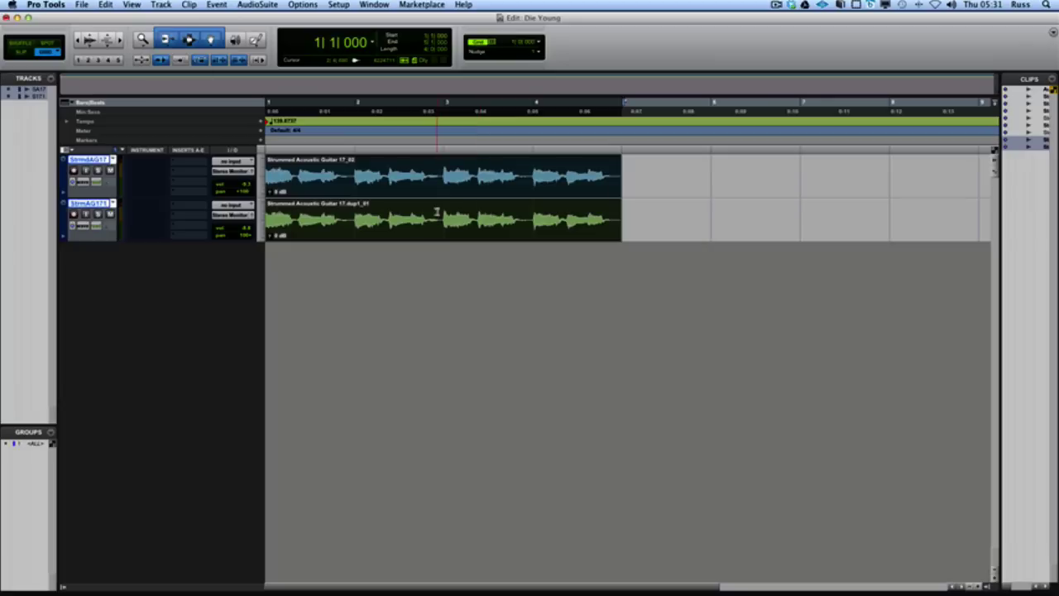
{"action": "key", "text": "space"}
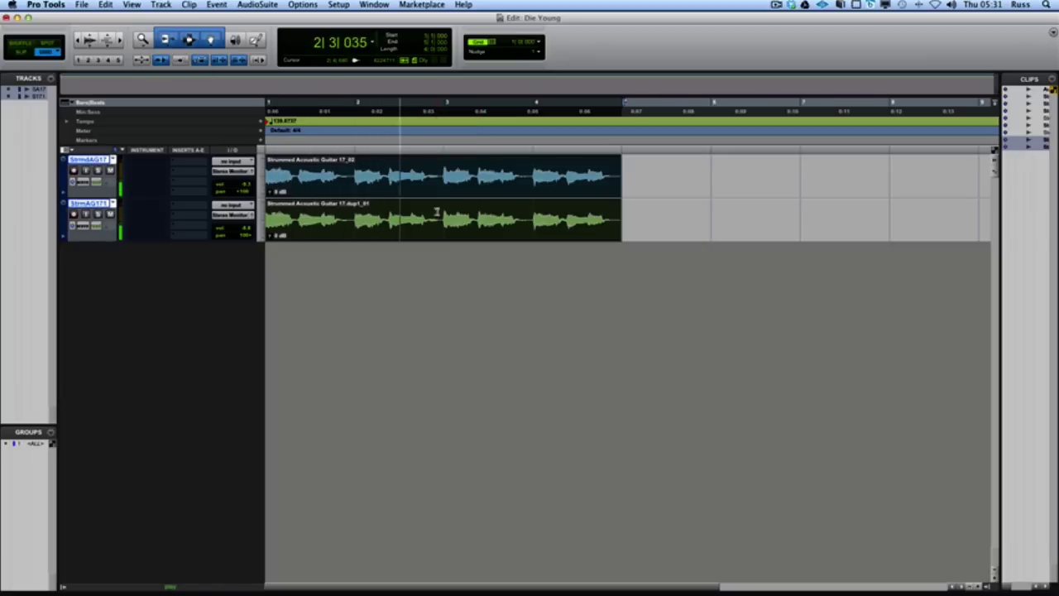
{"action": "key", "text": "space"}
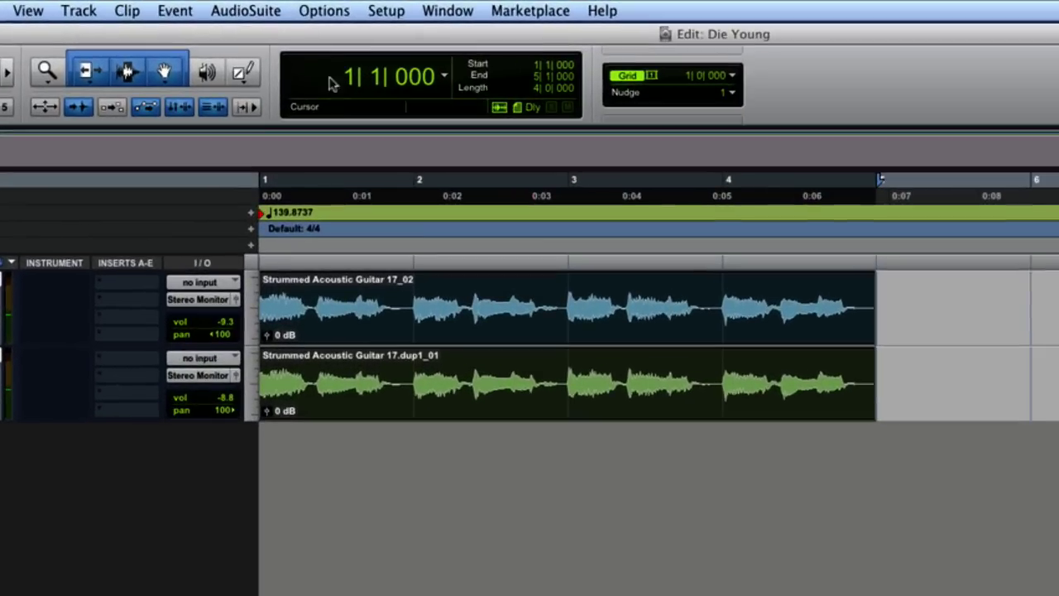
Step: Create a new stereo audio track
{"action": "left_click", "coordinate": [161, 5]}
{"action": "left_click", "coordinate": [90, 34]}
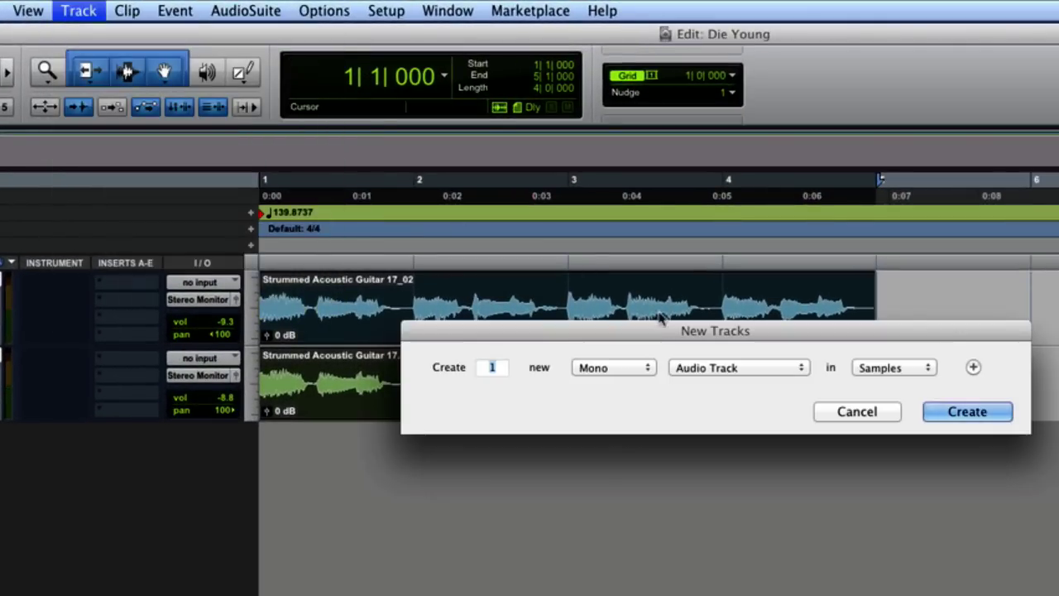
{"action": "left_click", "coordinate": [632, 377]}
{"action": "left_click", "coordinate": [634, 379]}
{"action": "left_click", "coordinate": [965, 412]}
Step: Move both guitar clips onto the stereo track and set its volume to -10.3 dB
{"action": "left_click", "coordinate": [506, 299]}
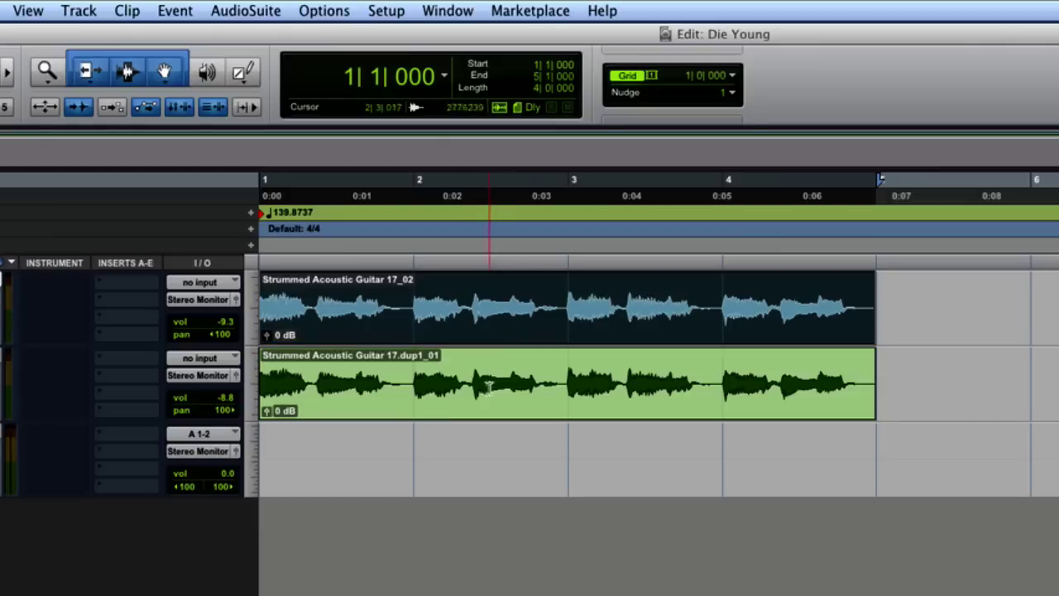
{"action": "left_click", "coordinate": [487, 391], "text": "shift"}
{"action": "left_click_drag", "start_coordinate": [485, 428], "coordinate": [484, 485]}
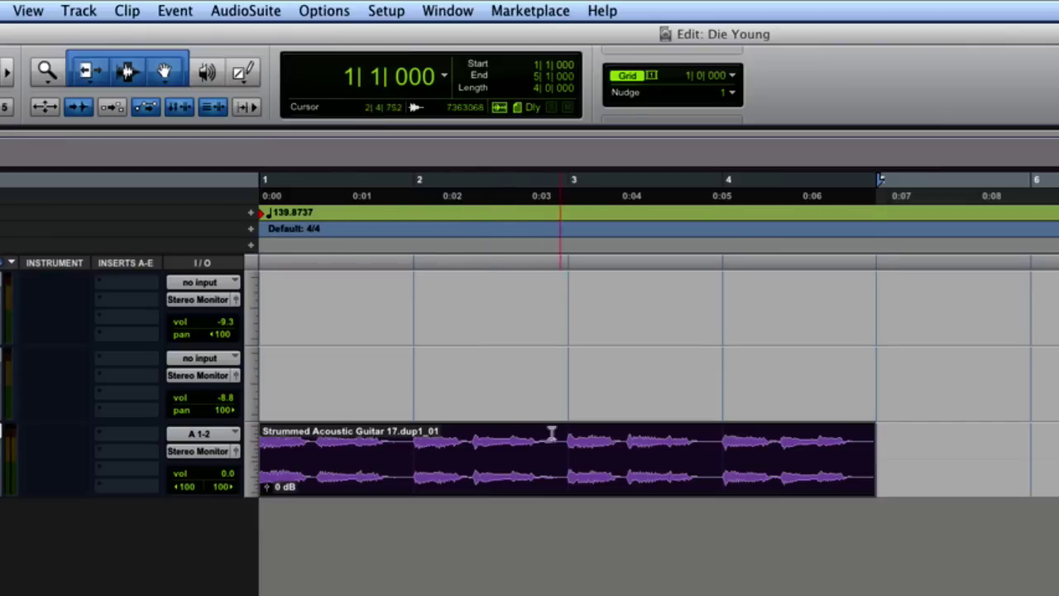
{"action": "key", "text": "space"}
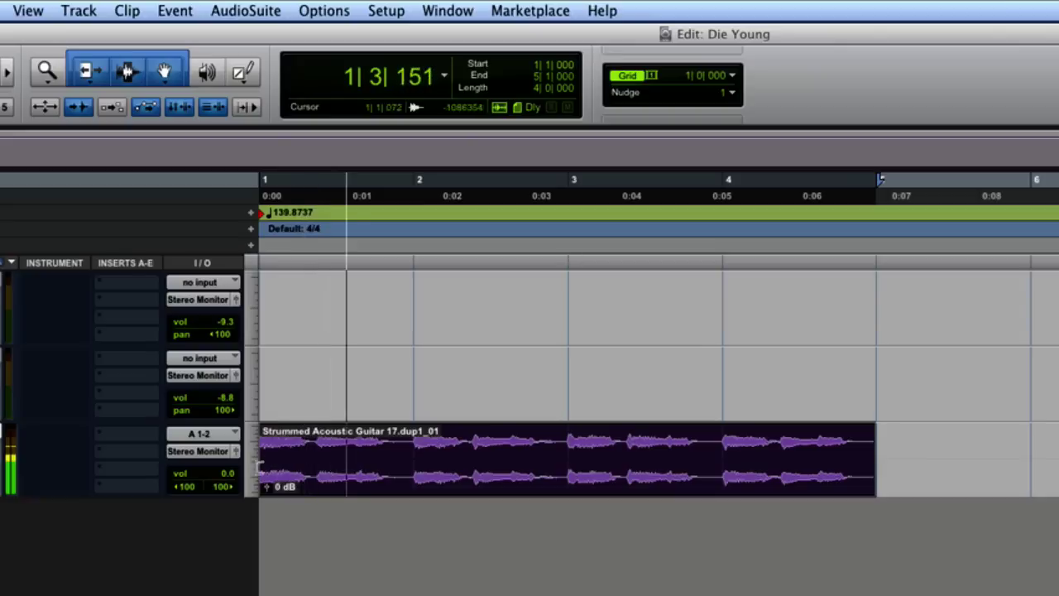
{"action": "left_click_drag", "start_coordinate": [225, 473], "coordinate": [233, 495]}
{"action": "key", "text": "space"}
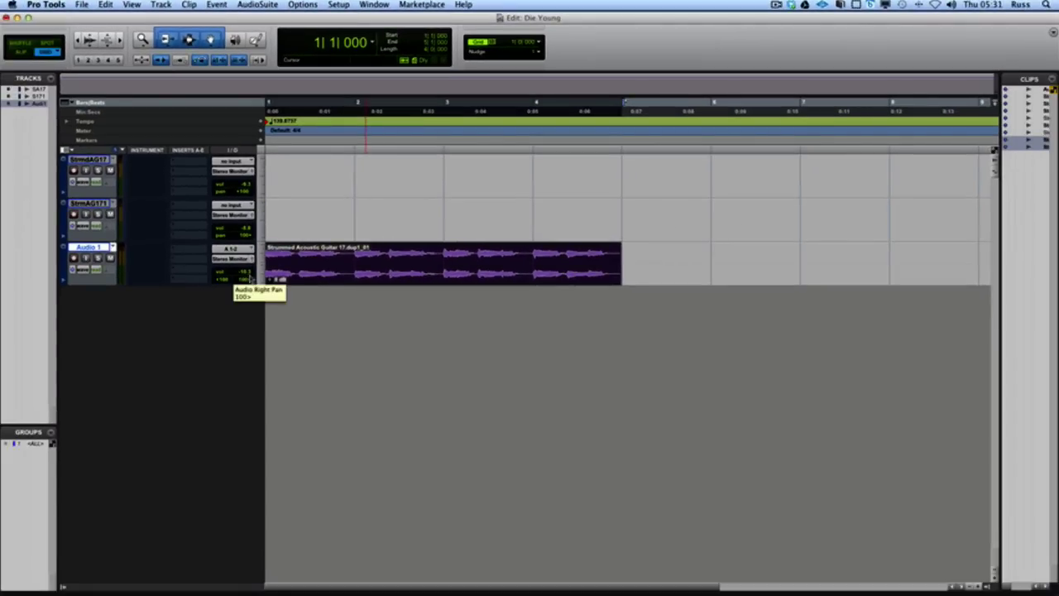
Step: Rename the new stereo track to 'Gtr'
{"action": "double_click", "coordinate": [86, 248]}
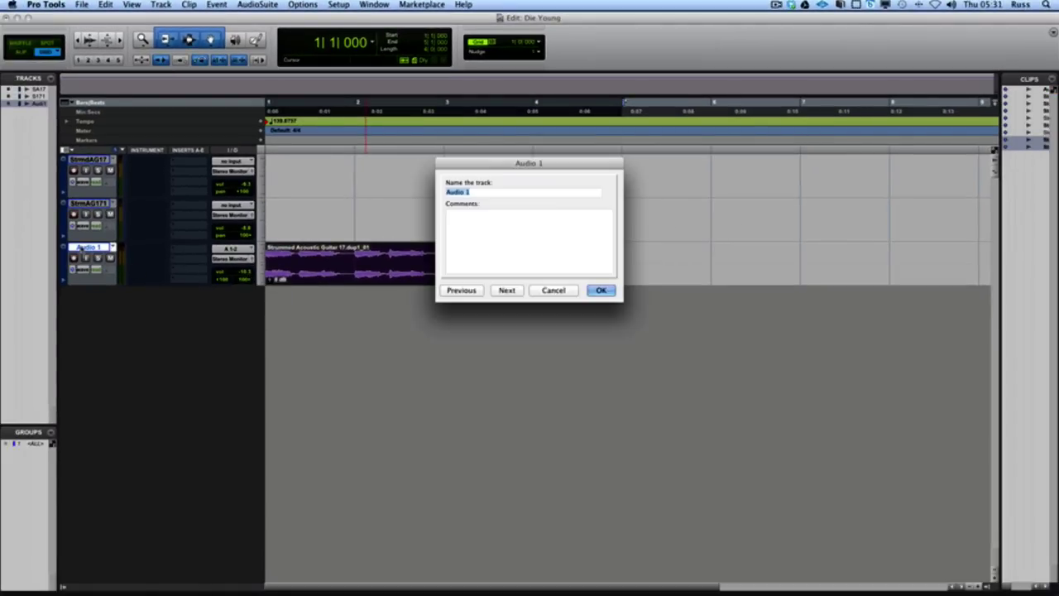
{"action": "type", "text": "Gtr"}
{"action": "key", "text": "Return"}
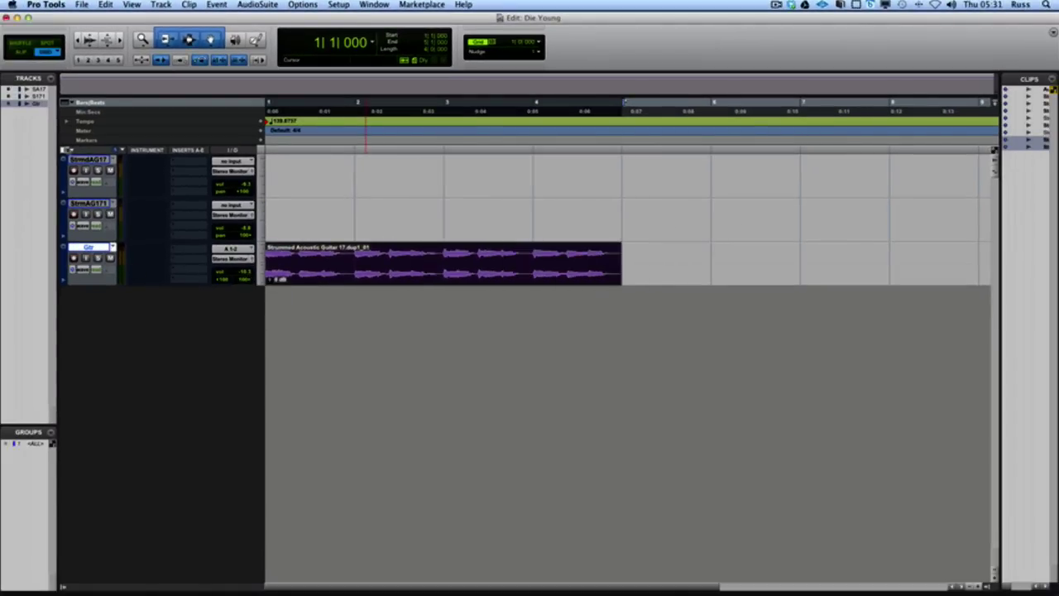
Step: Hide and make inactive both original StrmdAG17 tracks, and enlarge the Gtr track
{"action": "left_click", "coordinate": [91, 159]}
{"action": "right_click", "coordinate": [91, 203]}
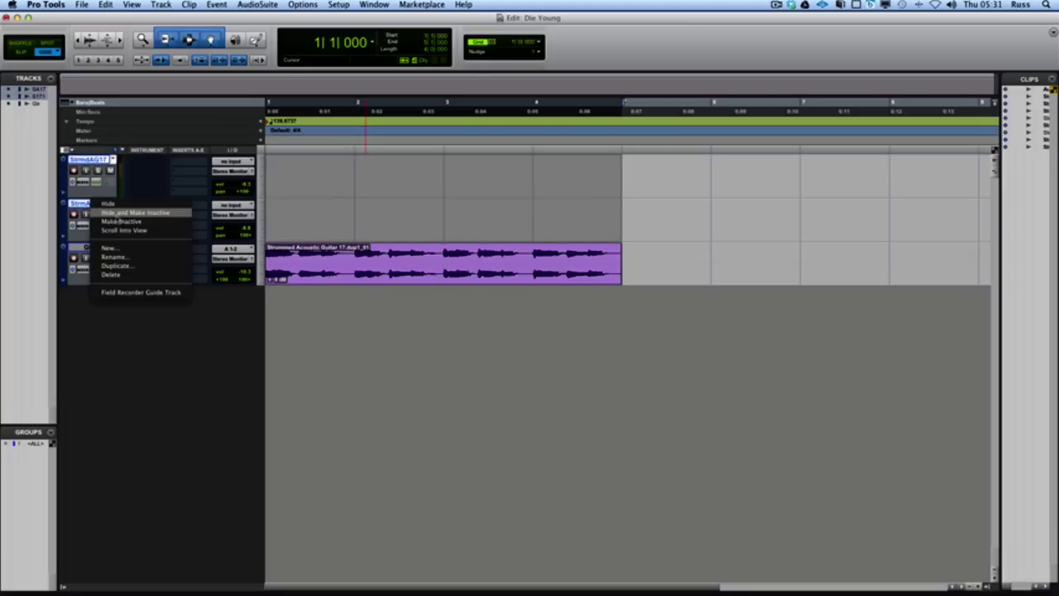
{"action": "left_click", "coordinate": [135, 213]}
{"action": "key", "text": "ctrl+Up"}
{"action": "key", "text": "ctrl+Up"}
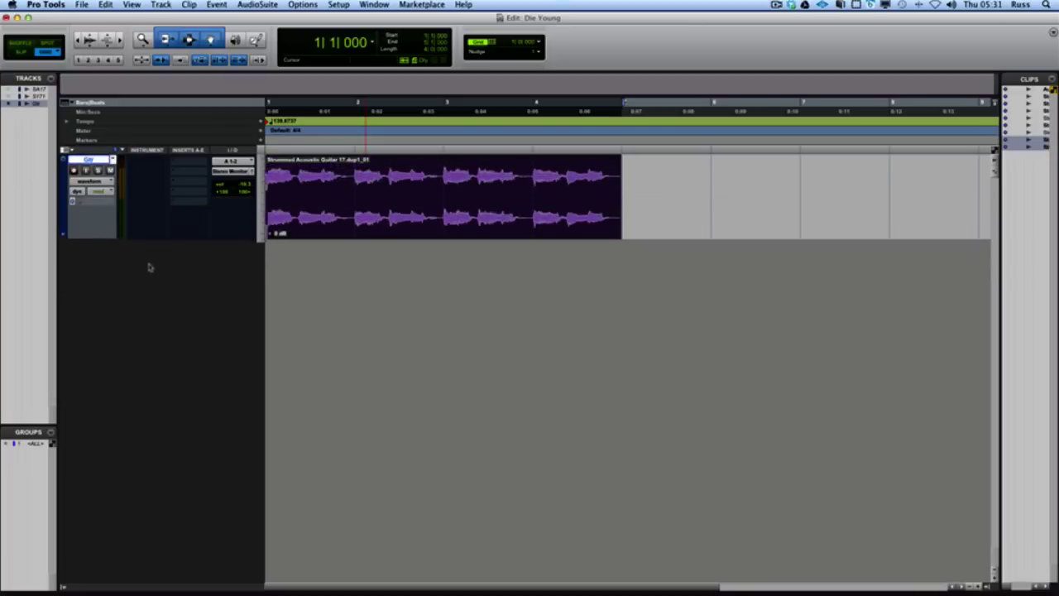
Step: Insert EQ3 7-Band on Gtr with a high-shelf boost and a slight low cut
{"action": "left_click", "coordinate": [177, 166]}
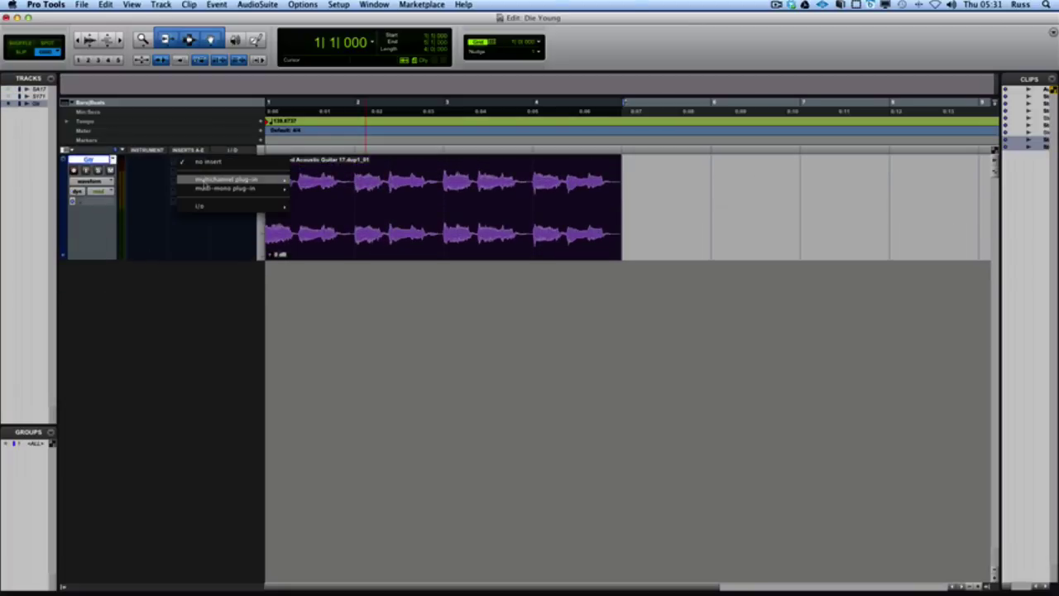
{"action": "mouse_move", "coordinate": [207, 182]}
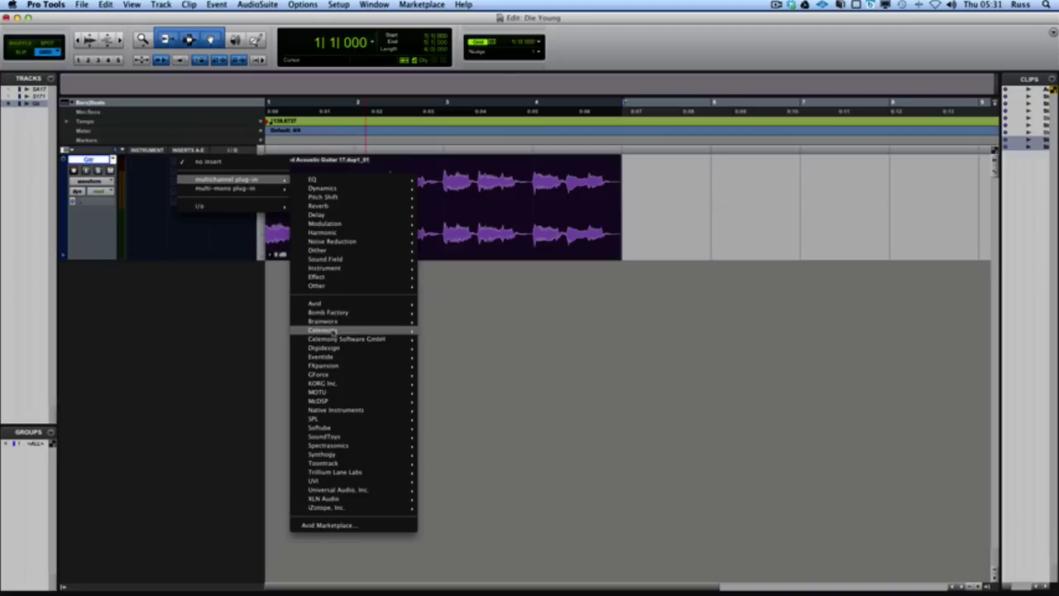
{"action": "mouse_move", "coordinate": [344, 304]}
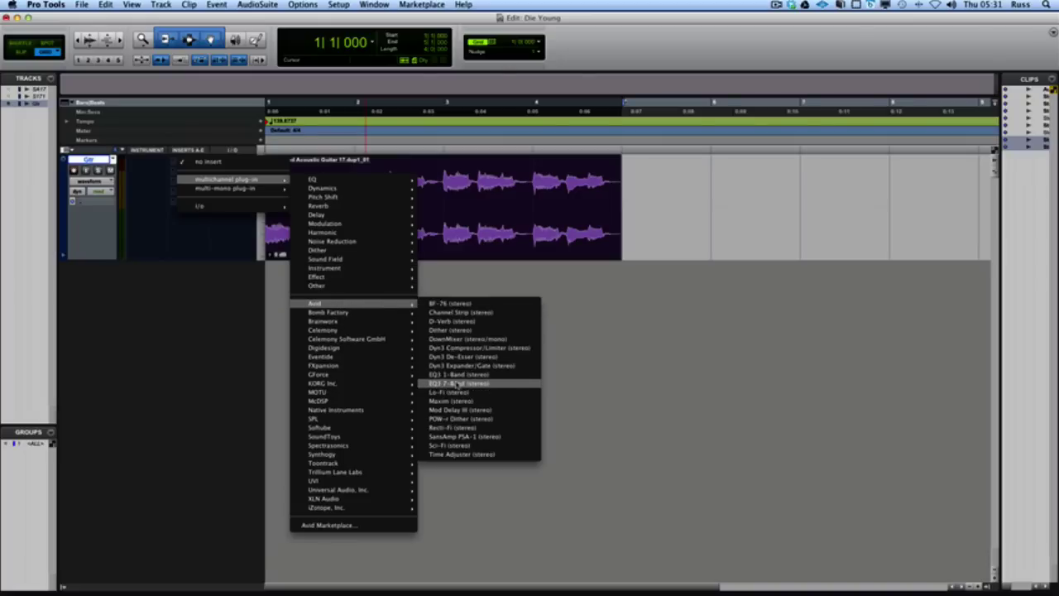
{"action": "left_click", "coordinate": [457, 383]}
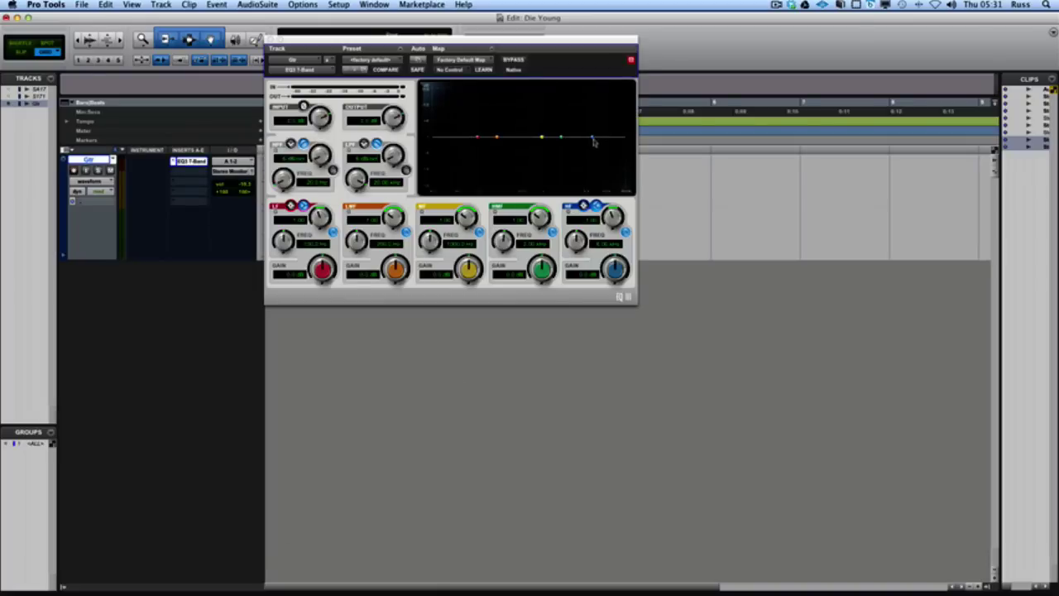
{"action": "key", "text": "space"}
{"action": "left_click_drag", "start_coordinate": [592, 140], "coordinate": [579, 131]}
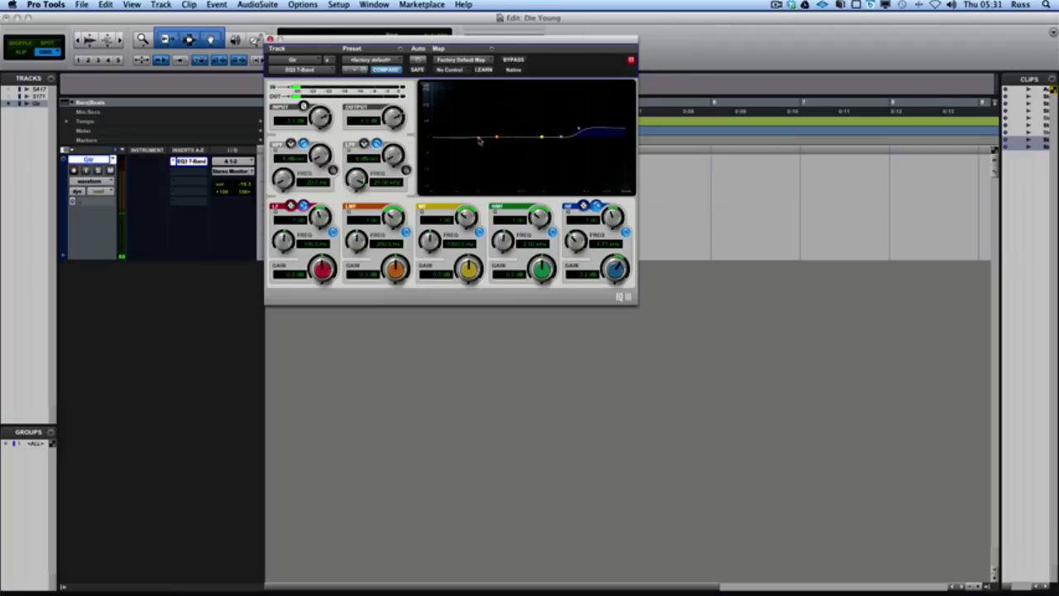
{"action": "mouse_move", "coordinate": [481, 141]}
{"action": "left_mouse_down"}
{"action": "mouse_move", "coordinate": [490, 168]}
{"action": "mouse_move", "coordinate": [526, 175]}
{"action": "mouse_move", "coordinate": [484, 146]}
{"action": "left_mouse_up"}
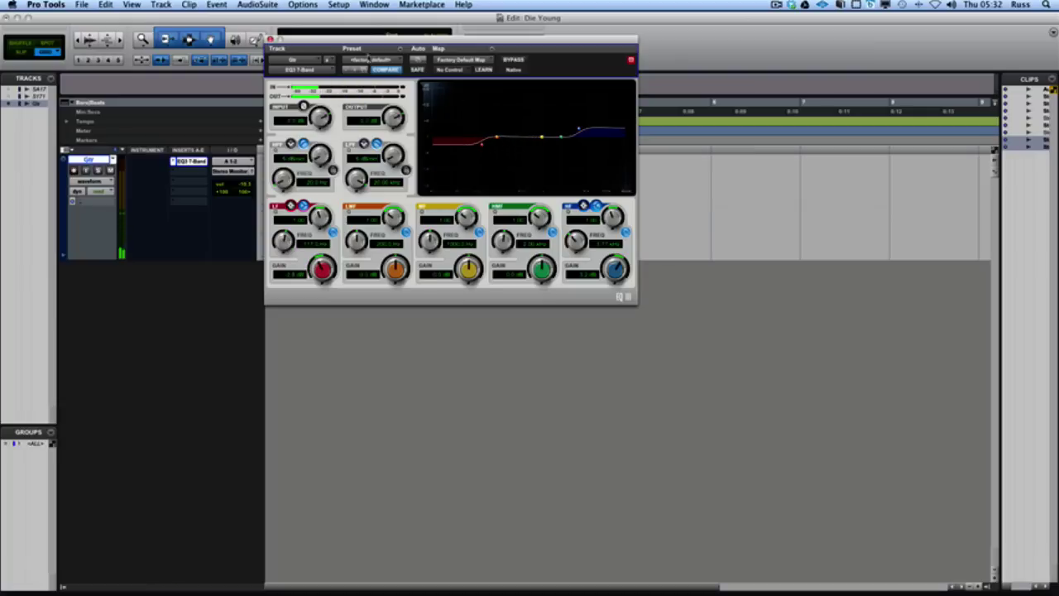
{"action": "left_click", "coordinate": [270, 38]}
{"action": "key", "text": "space"}
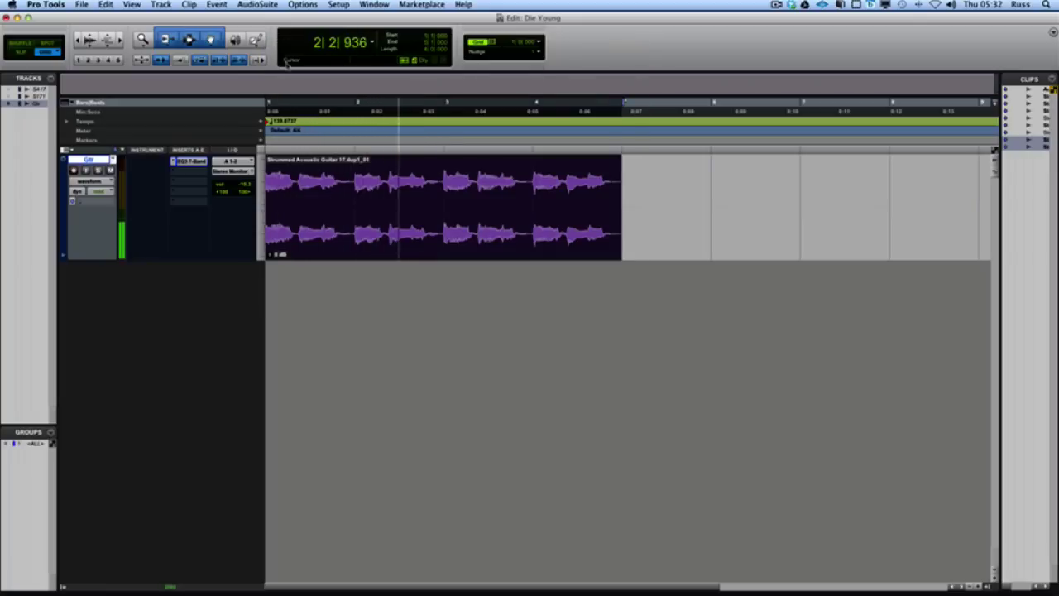
Step: Add AIR Vintage Filter to Gtr's second insert slot
{"action": "key", "text": "space"}
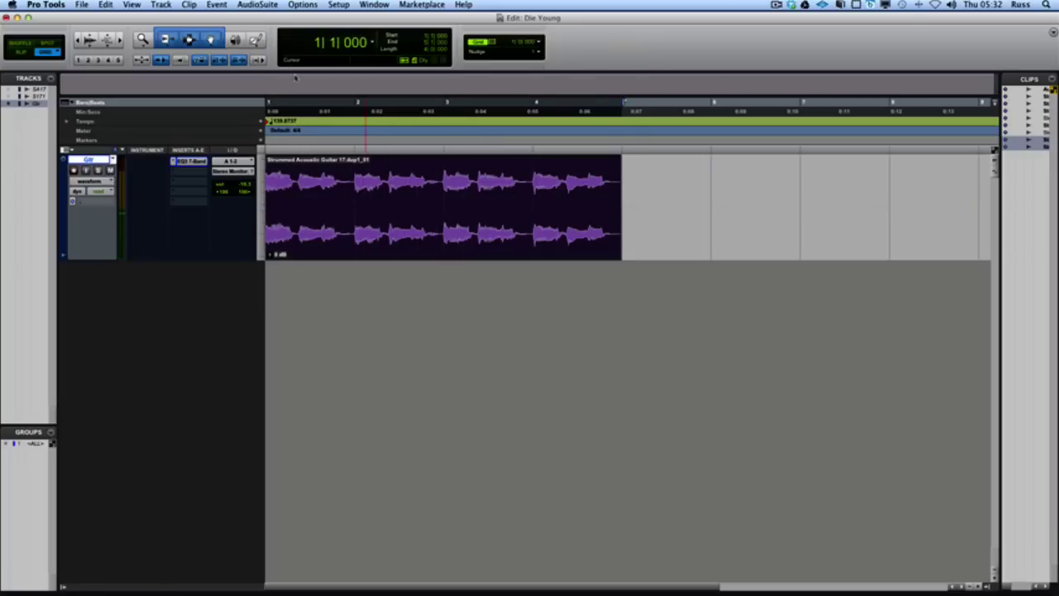
{"action": "left_click", "coordinate": [186, 174]}
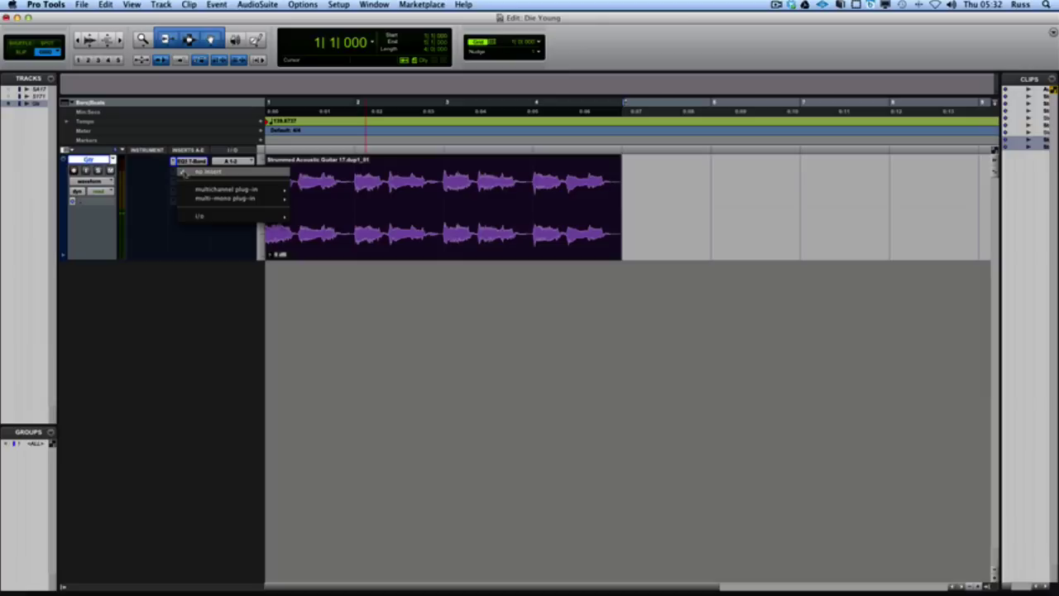
{"action": "mouse_move", "coordinate": [226, 189]}
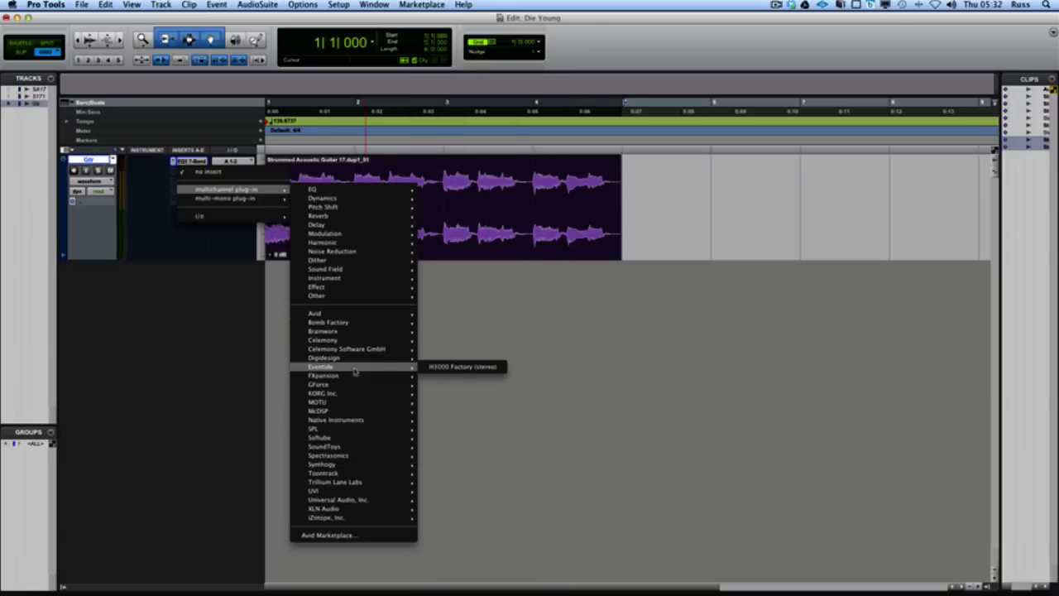
{"action": "mouse_move", "coordinate": [356, 357]}
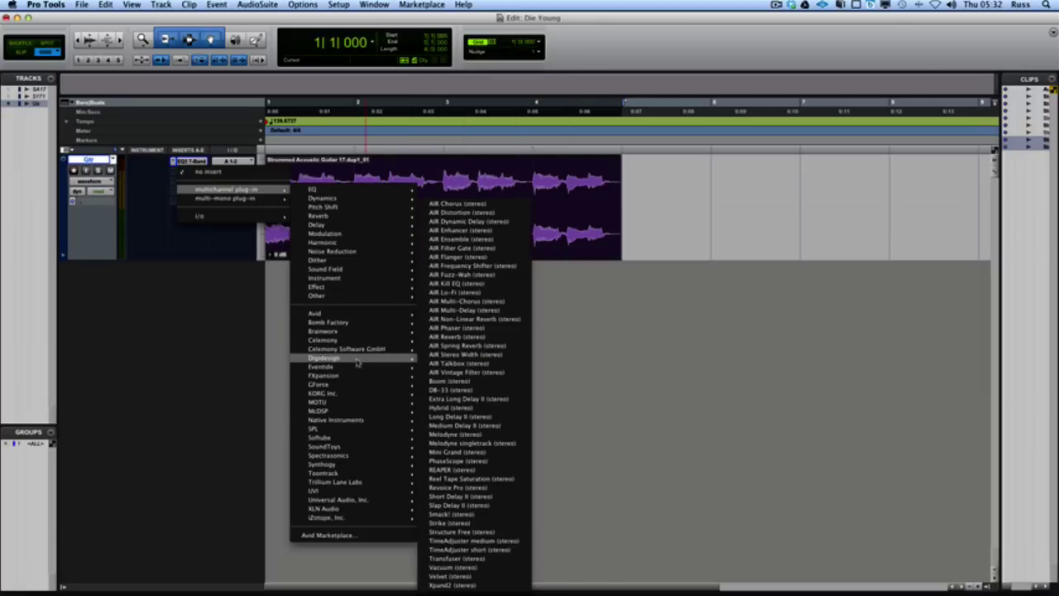
{"action": "left_click", "coordinate": [482, 373]}
Step: Lower the Vintage Filter's Fat from 100% and sweep its Cutoff knob
{"action": "left_click_drag", "start_coordinate": [474, 50], "coordinate": [840, 82]}
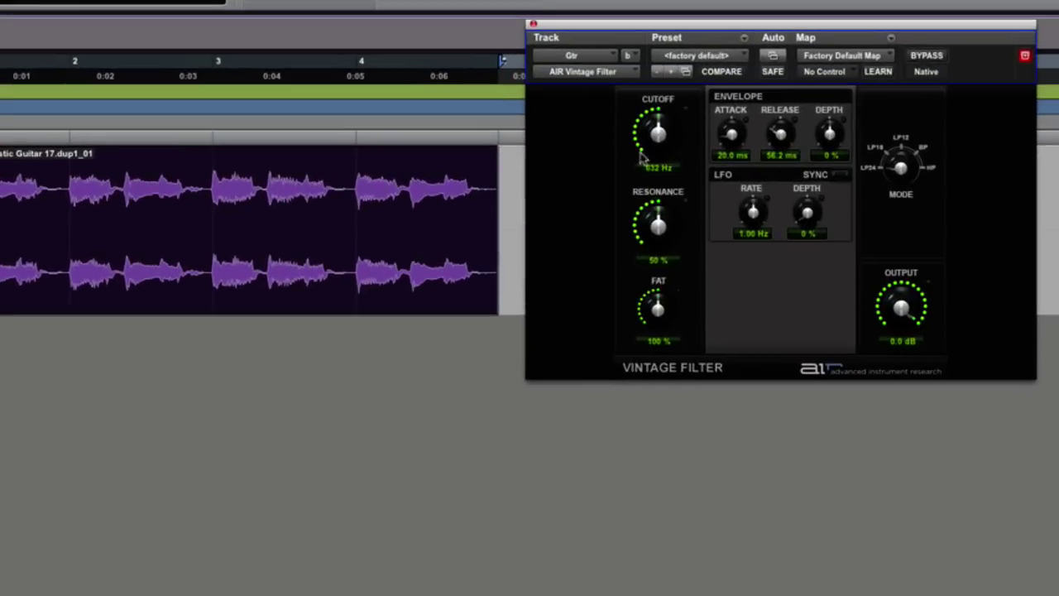
{"action": "left_click_drag", "start_coordinate": [705, 143], "coordinate": [705, 116]}
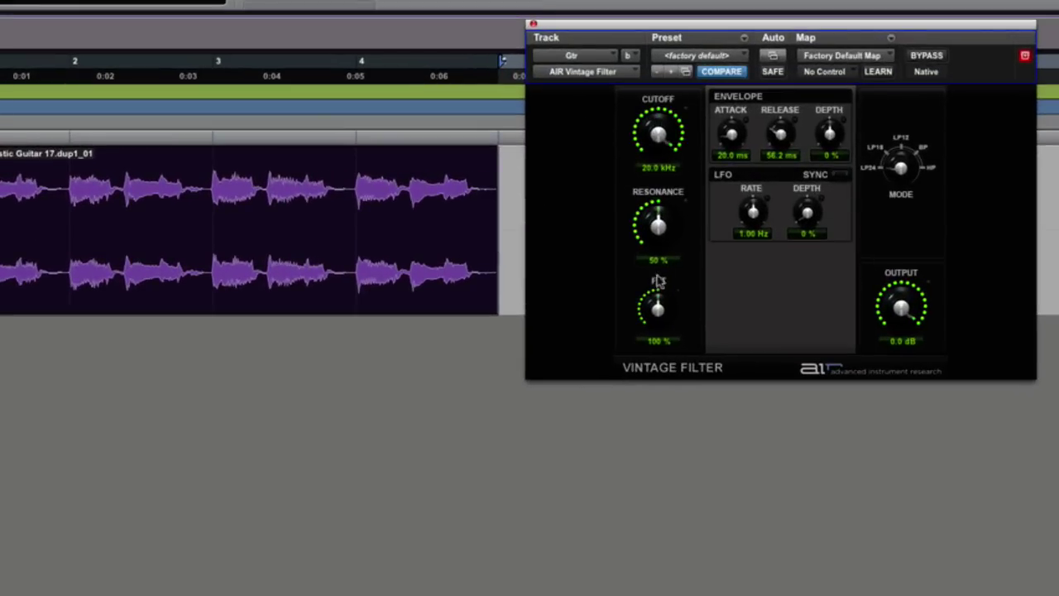
{"action": "left_click_drag", "start_coordinate": [658, 282], "coordinate": [653, 460]}
{"action": "left_click_drag", "start_coordinate": [662, 142], "coordinate": [662, 75]}
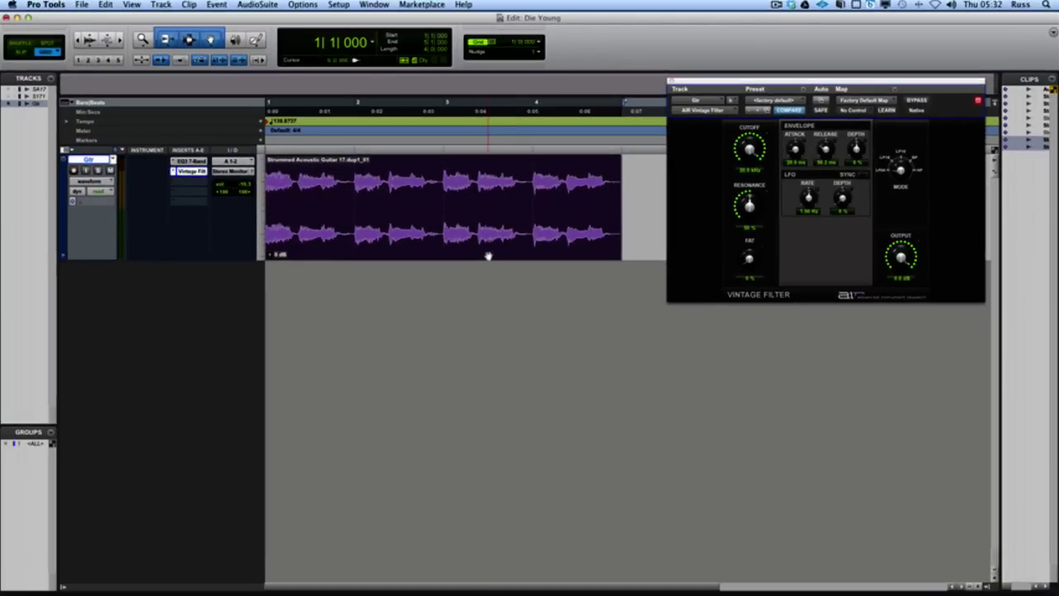
Step: Duplicate the Strummed Acoustic Guitar clip right after itself and zoom out
{"action": "left_click", "coordinate": [488, 252]}
{"action": "key", "text": "super+d"}
{"action": "key", "text": "super+bracketleft"}
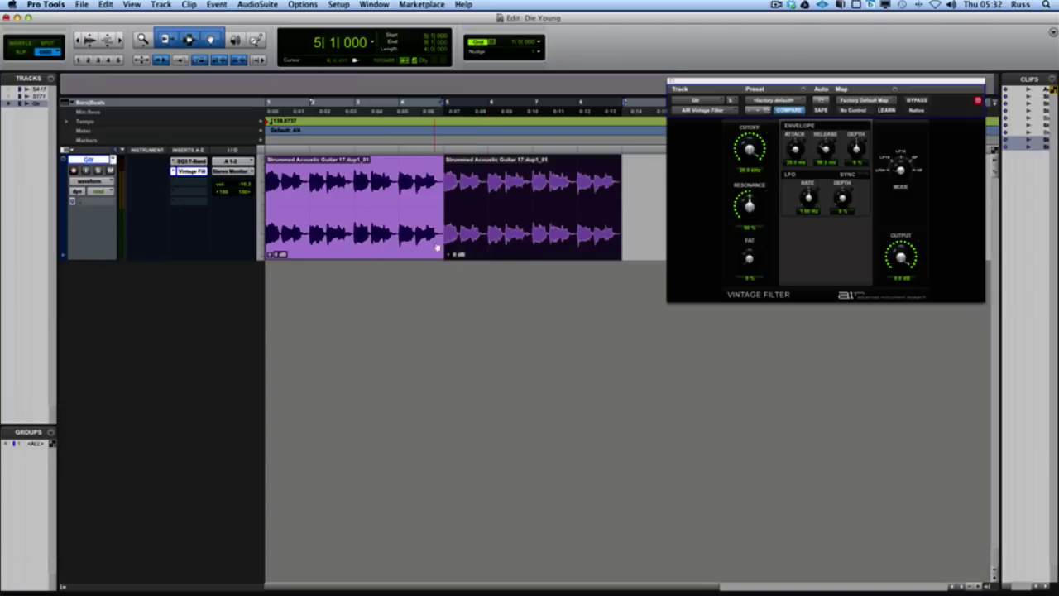
Step: Audition the filter cutoff sweep from the start, leaving Cutoff at 20.0 kHz
{"action": "left_click_drag", "start_coordinate": [758, 149], "coordinate": [759, 178]}
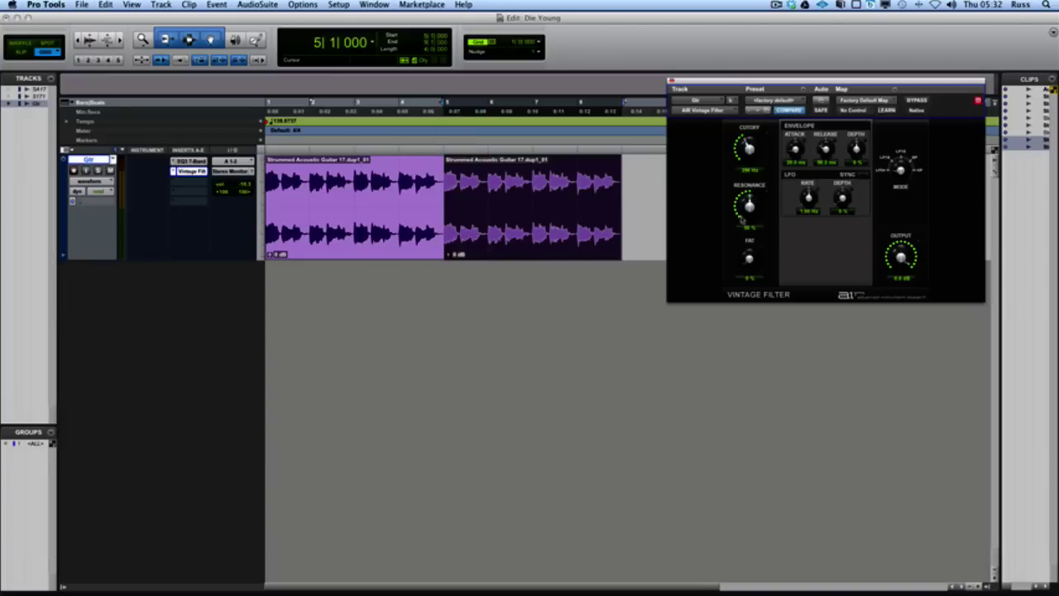
{"action": "key", "text": "Return"}
{"action": "key", "text": "space"}
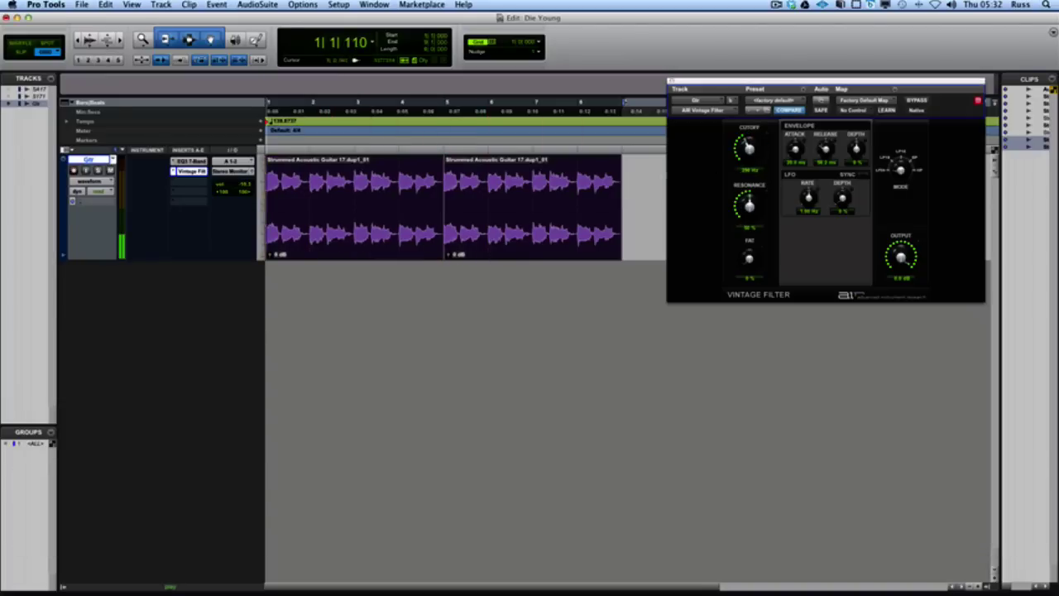
{"action": "left_click", "coordinate": [749, 146]}
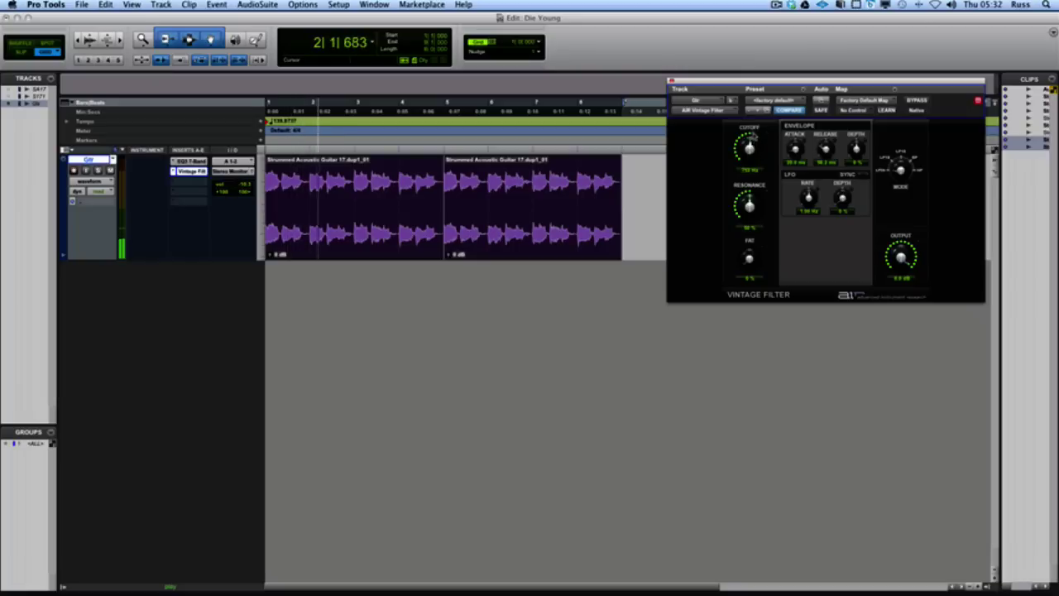
{"action": "left_click_drag", "start_coordinate": [749, 147], "coordinate": [762, 83]}
{"action": "key", "text": "space"}
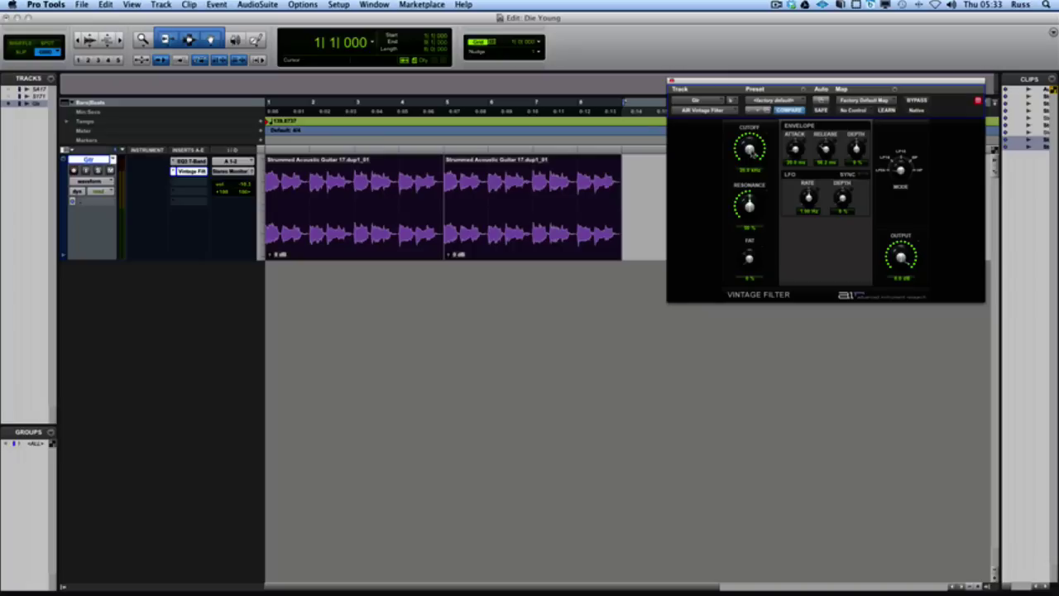
Step: Enable Cutoff automation and show an enlarged AIR Vintage Filter Cutoff lane under Gtr
{"action": "right_click", "coordinate": [751, 150]}
{"action": "left_click", "coordinate": [768, 155]}
{"action": "left_click", "coordinate": [64, 259]}
{"action": "left_click", "coordinate": [108, 267]}
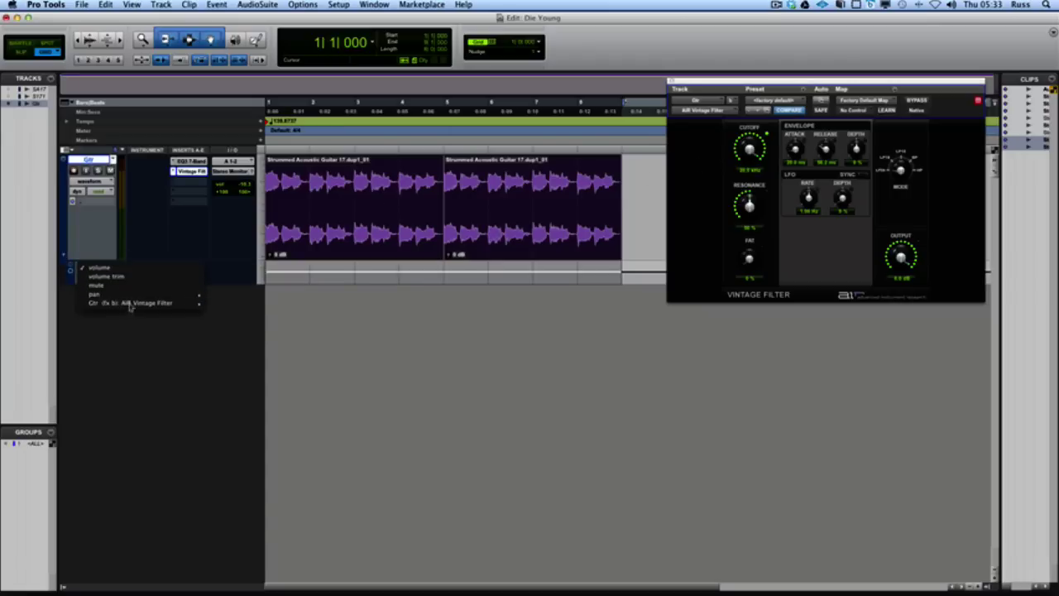
{"action": "mouse_move", "coordinate": [122, 305]}
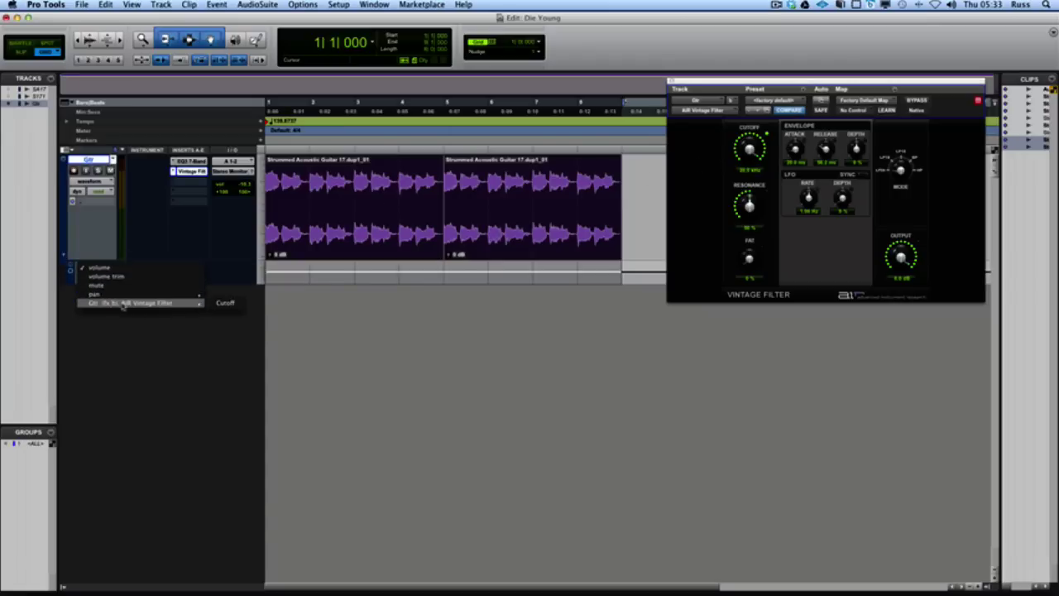
{"action": "left_click", "coordinate": [227, 303]}
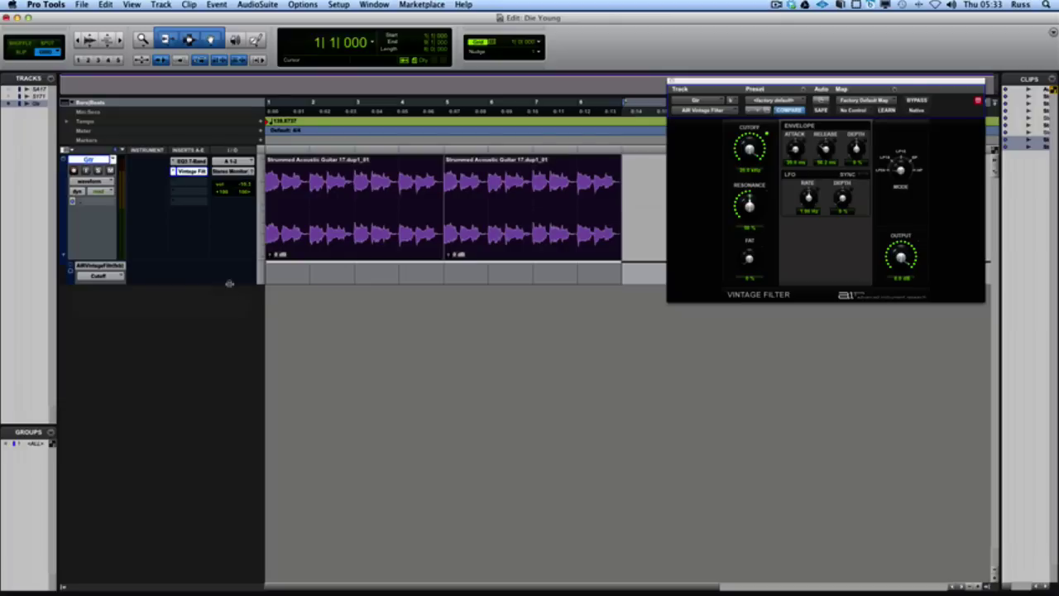
{"action": "left_click_drag", "start_coordinate": [229, 283], "coordinate": [236, 424]}
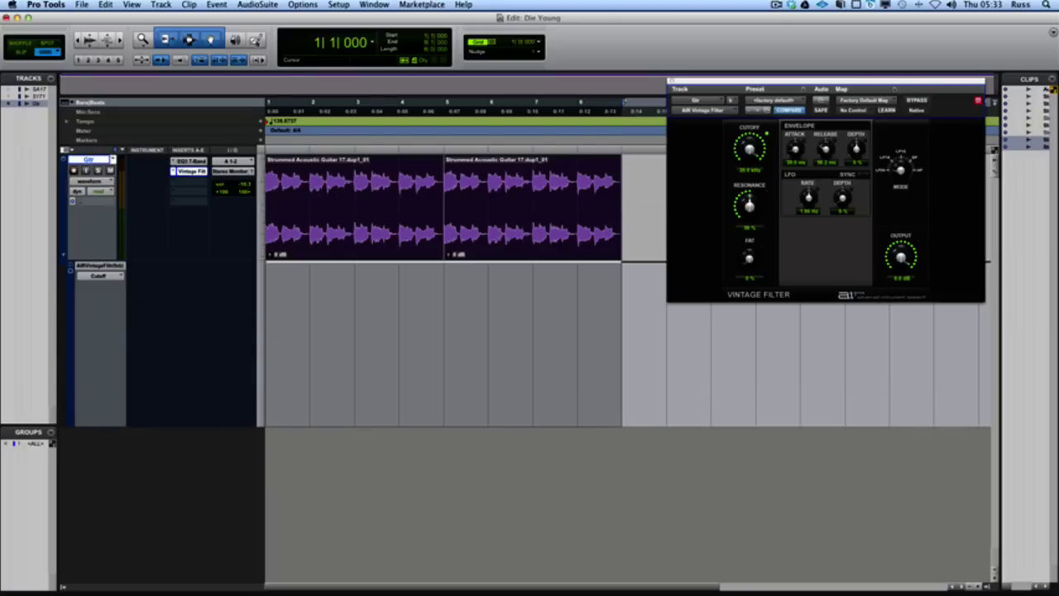
{"action": "left_click", "coordinate": [256, 40]}
Step: Set the Pencil tool to Line and draw a rising Cutoff ramp, then audition it
{"action": "left_click", "coordinate": [257, 40]}
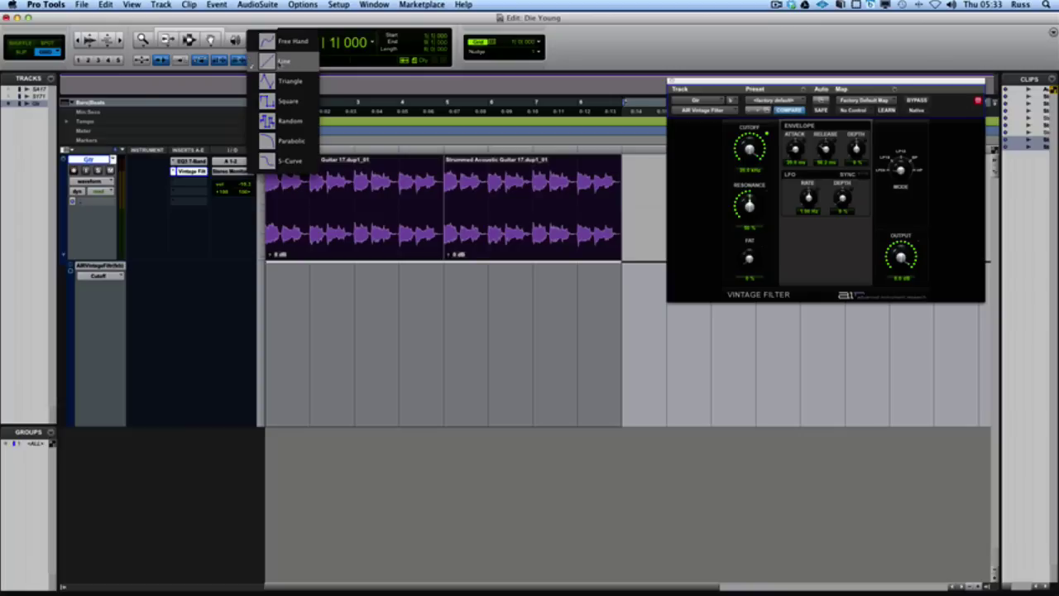
{"action": "left_click", "coordinate": [284, 62]}
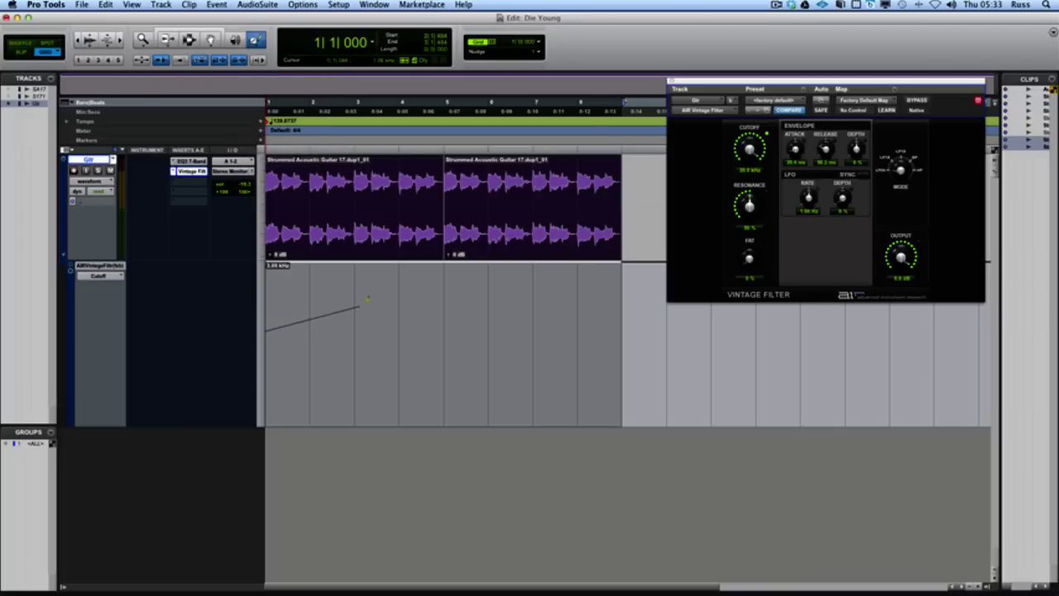
{"action": "left_click_drag", "start_coordinate": [368, 299], "coordinate": [457, 272]}
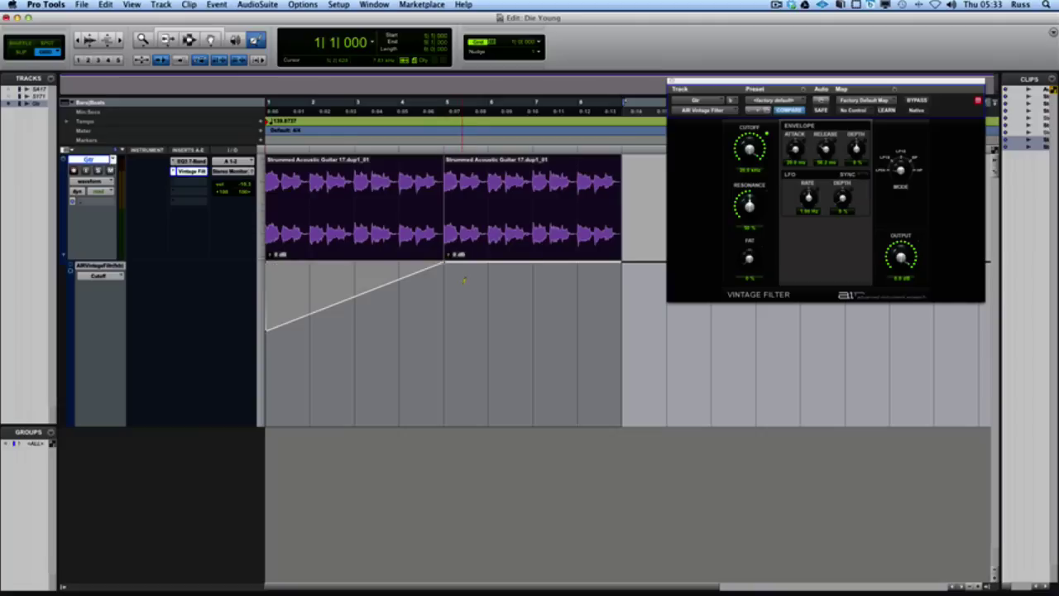
{"action": "key", "text": "space"}
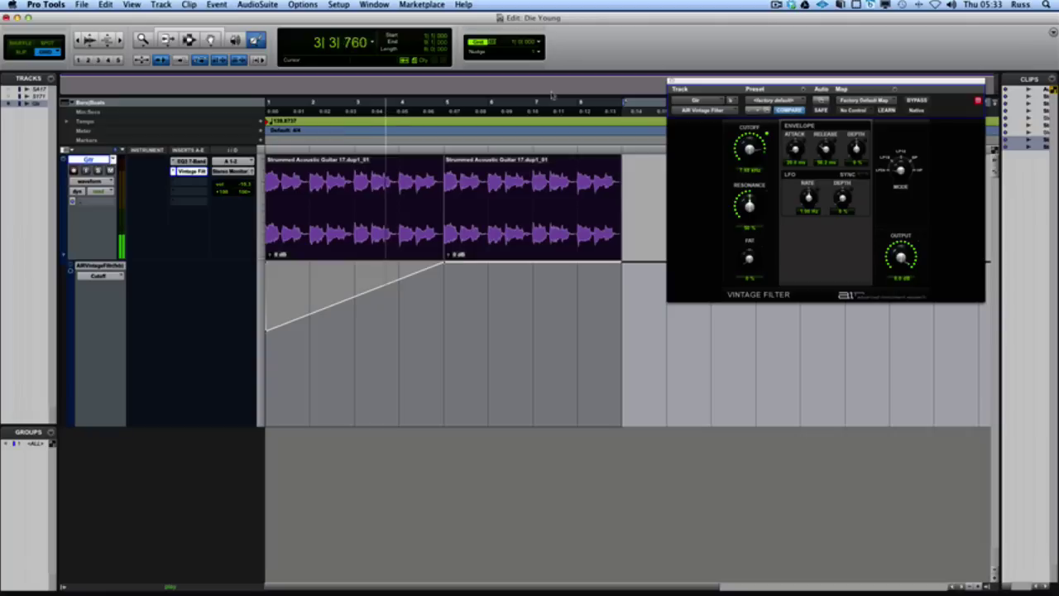
{"action": "key", "text": "space"}
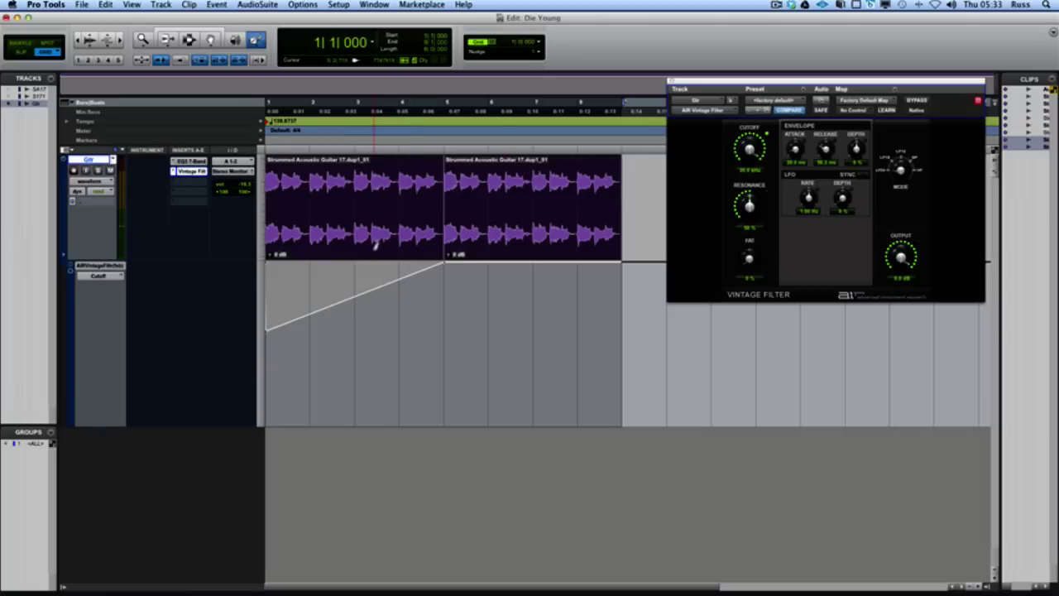
Step: Redraw the ramp from 856 Hz up to 20.0 kHz at the second clip and play it
{"action": "key", "text": "super+z"}
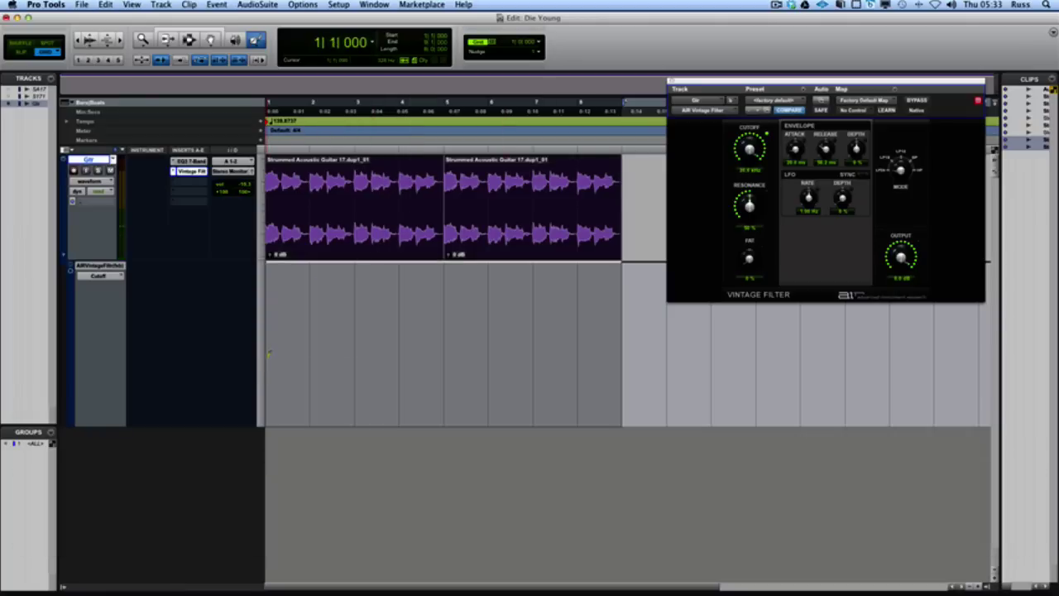
{"action": "left_click_drag", "start_coordinate": [323, 331], "coordinate": [444, 258]}
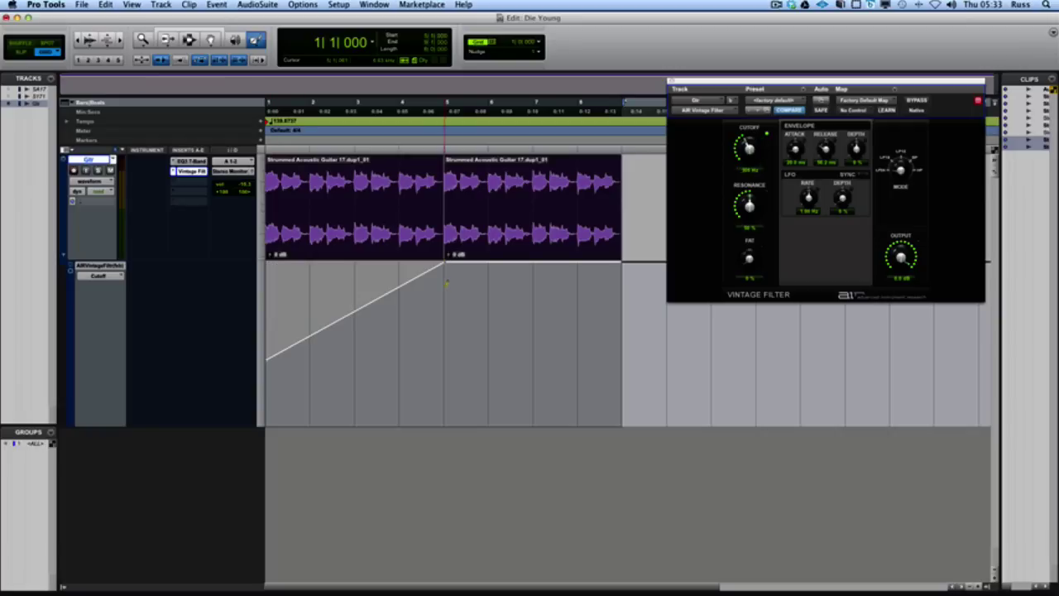
{"action": "key", "text": "space"}
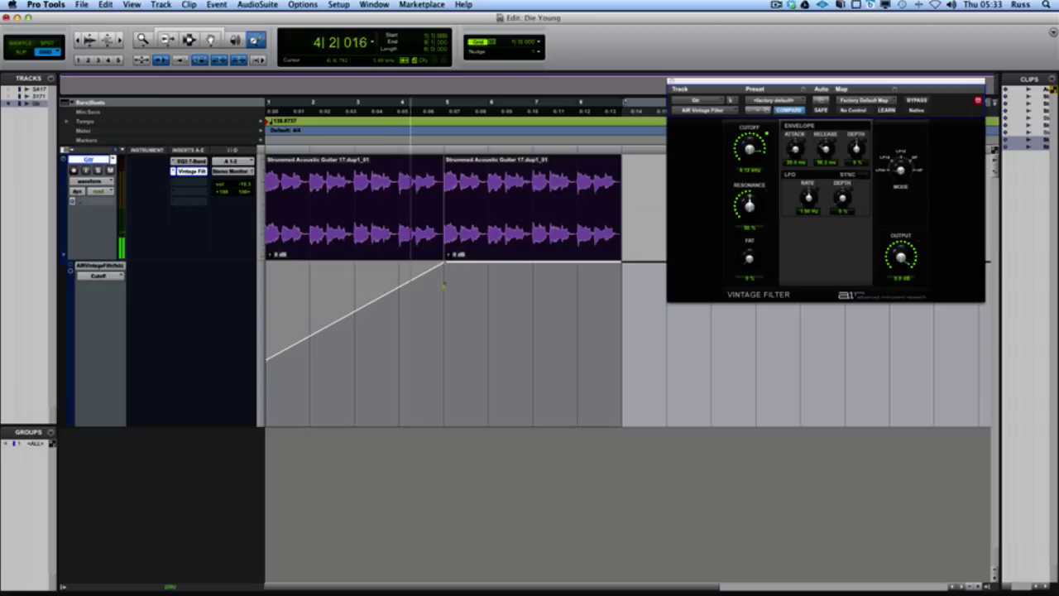
{"action": "key", "text": "space"}
Step: Start the cutoff ramp near 431 Hz, move its 20.0 kHz peak to bar 3, and audition
{"action": "left_click", "coordinate": [214, 34]}
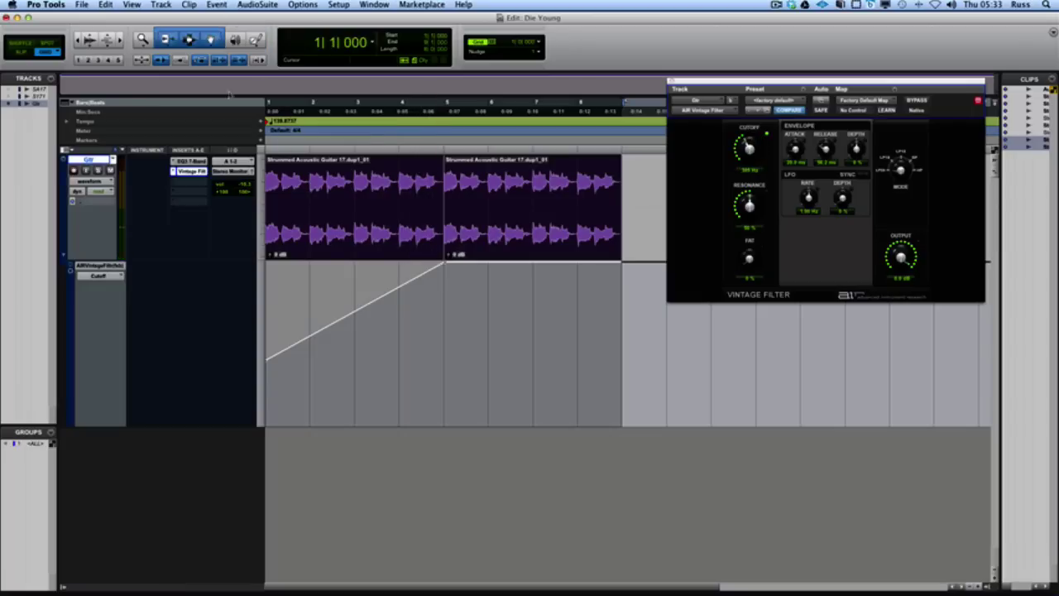
{"action": "left_click_drag", "start_coordinate": [268, 364], "coordinate": [269, 402]}
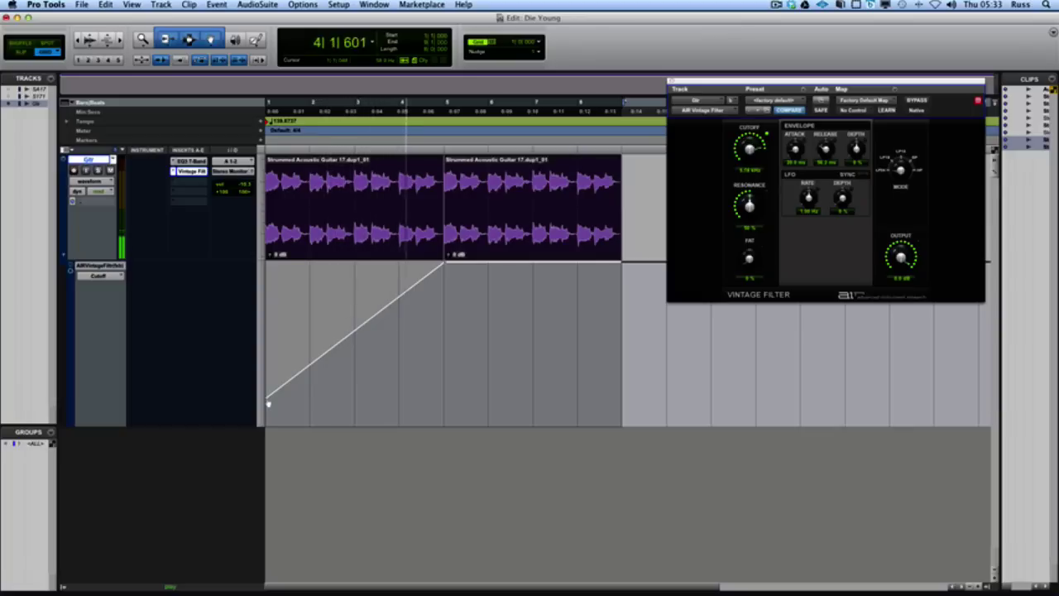
{"action": "left_click_drag", "start_coordinate": [267, 404], "coordinate": [267, 349]}
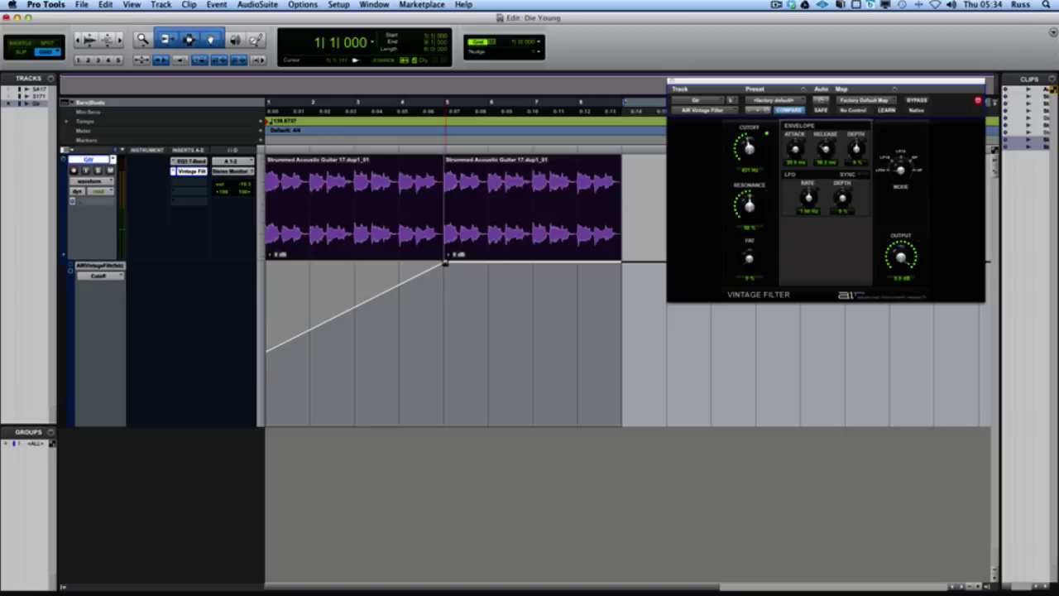
{"action": "left_click_drag", "start_coordinate": [446, 265], "coordinate": [355, 264]}
{"action": "key", "text": "space"}
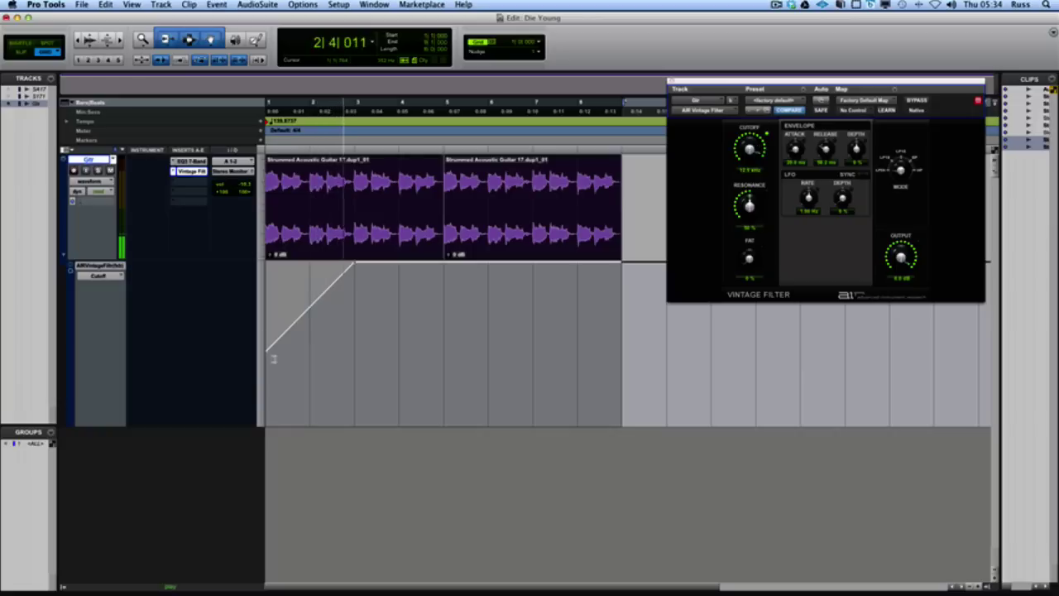
{"action": "key", "text": "space"}
Step: Lower the ramp's starting cutoff further and play back the steeper sweep
{"action": "left_click_drag", "start_coordinate": [269, 357], "coordinate": [269, 377]}
{"action": "key", "text": "space"}
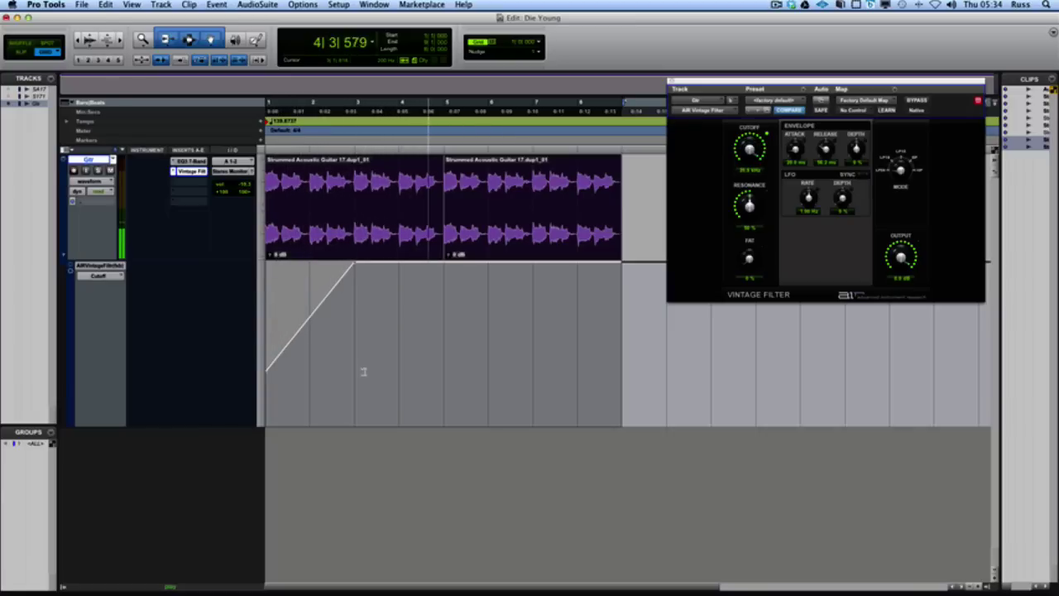
{"action": "key", "text": "space"}
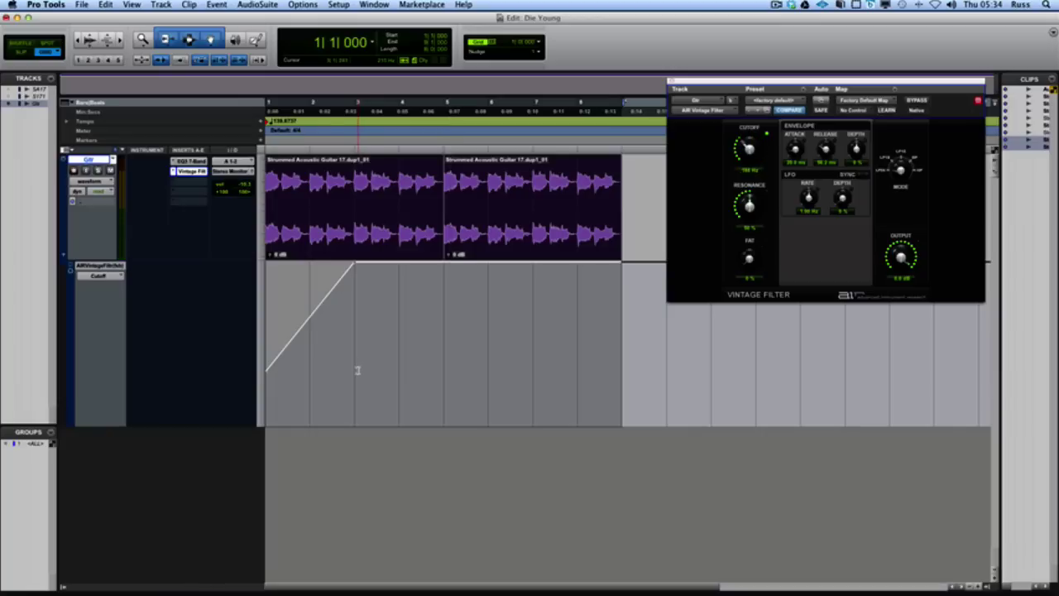